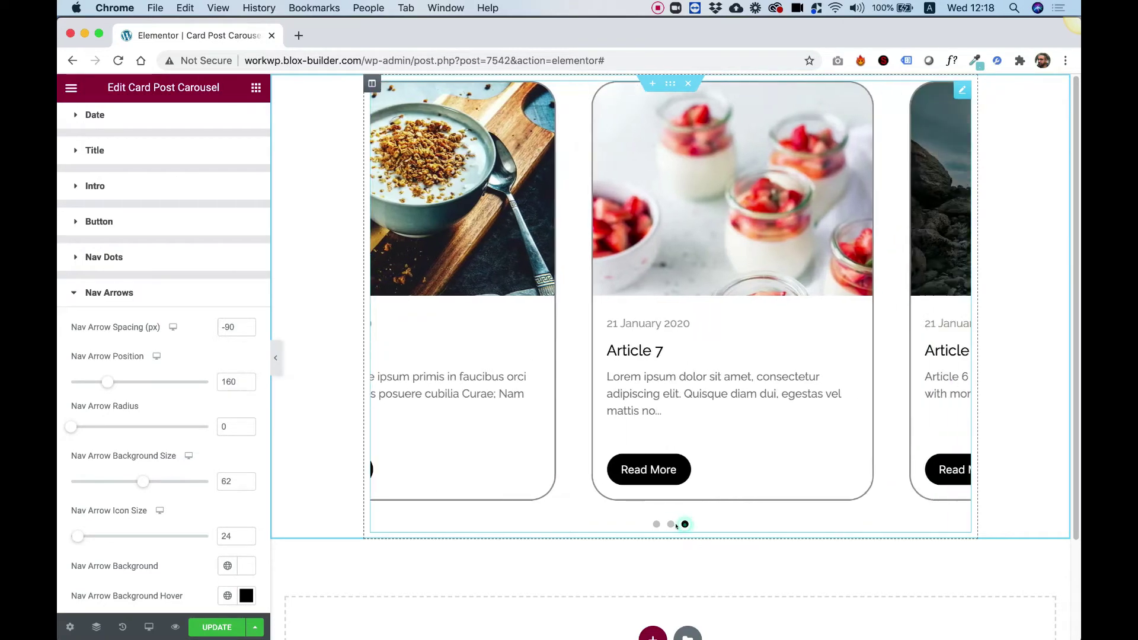
Return the carousel preview to its first slide of article cards
click(656, 524)
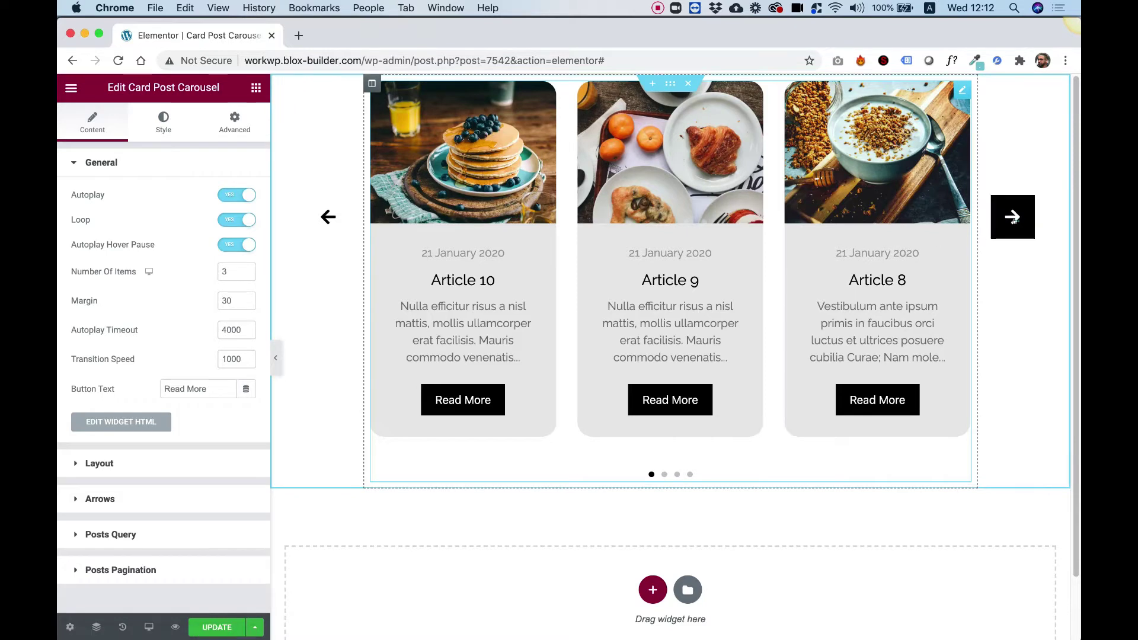
click(1012, 216)
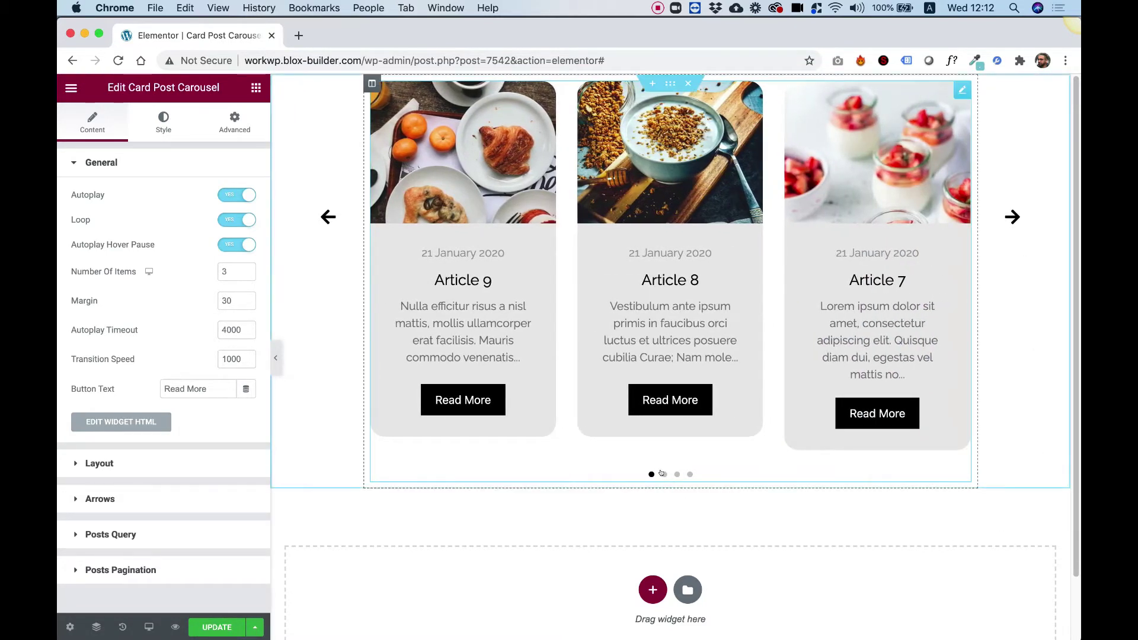
click(663, 474)
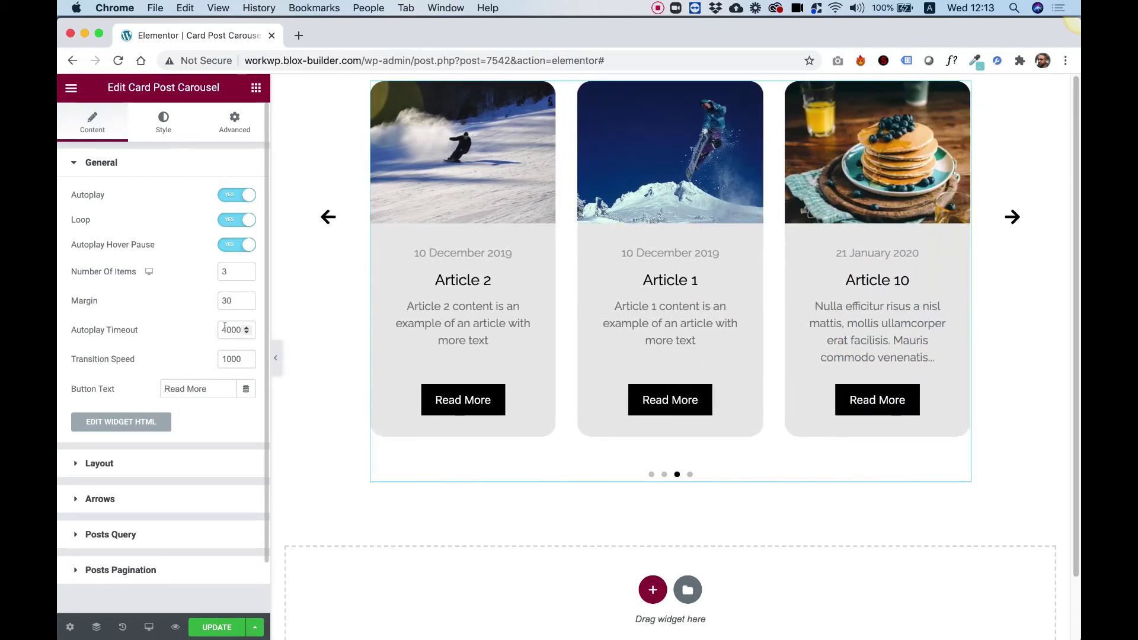
Change the Autoplay Timeout value from 4000 to 2000
drag(224, 329, 213, 302)
text(2)
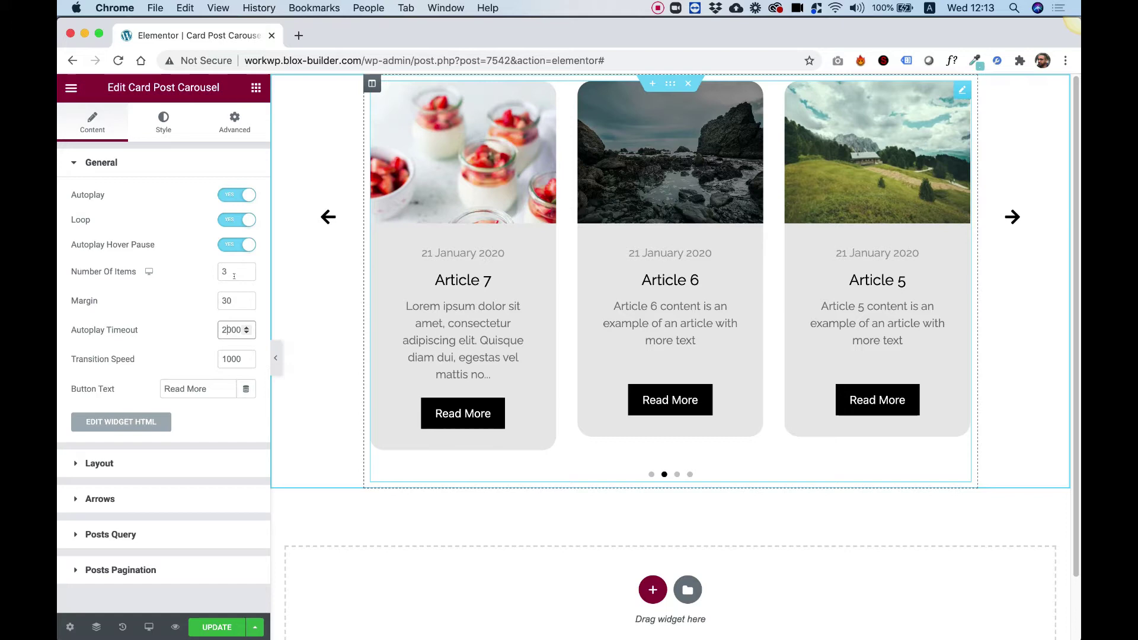
Turn Autoplay off and set Number Of Items to 2, previewing the next slide
click(229, 194)
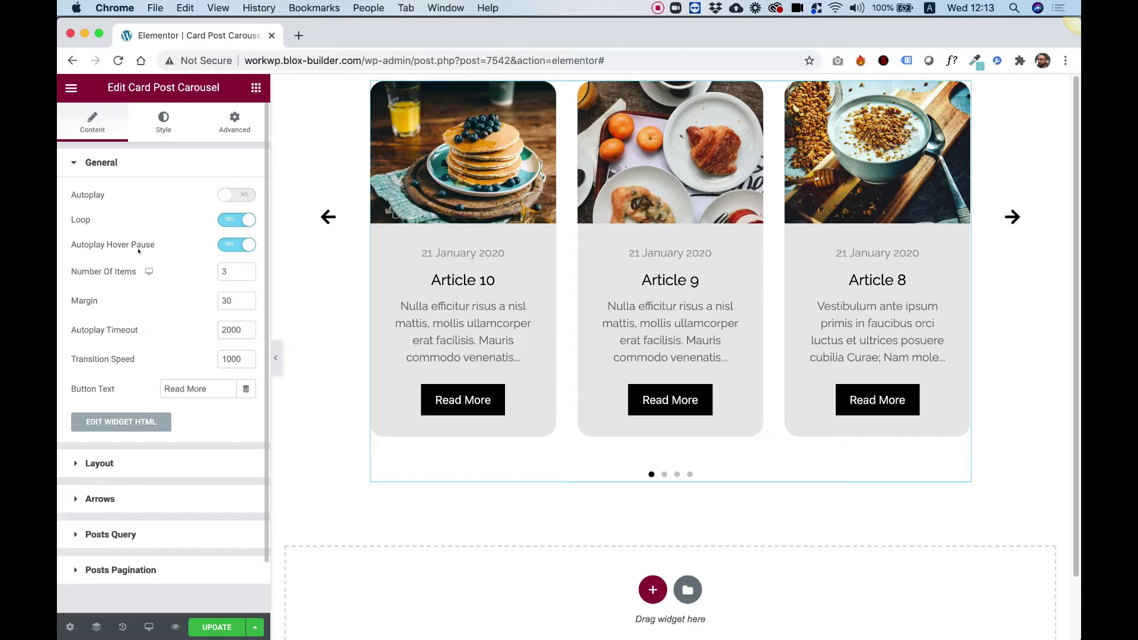
double_click(229, 272)
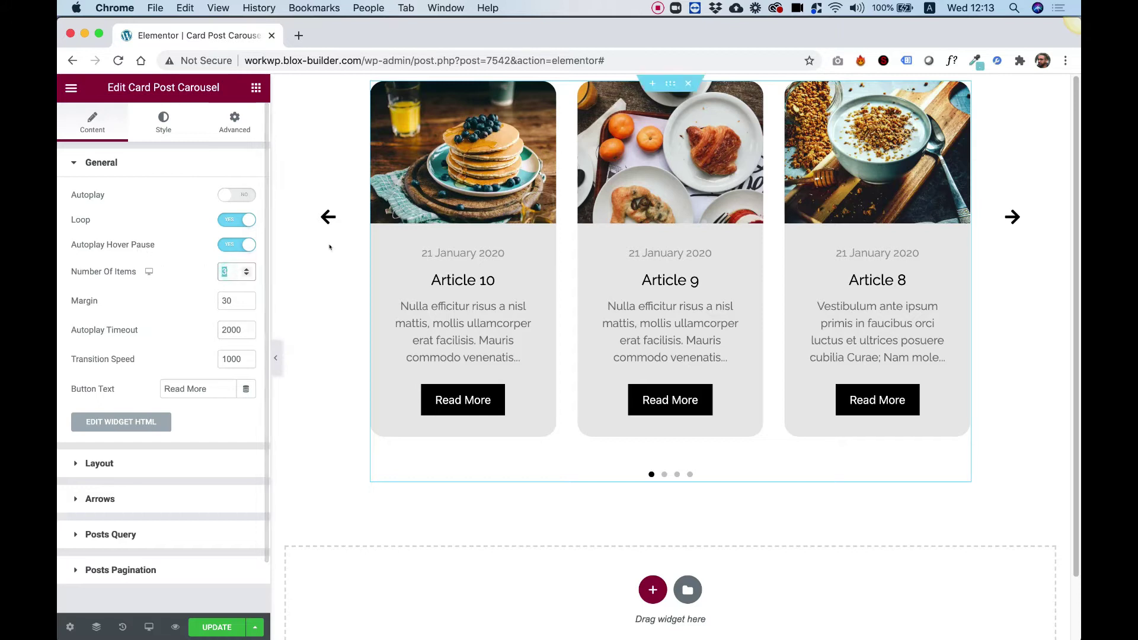
text(2)
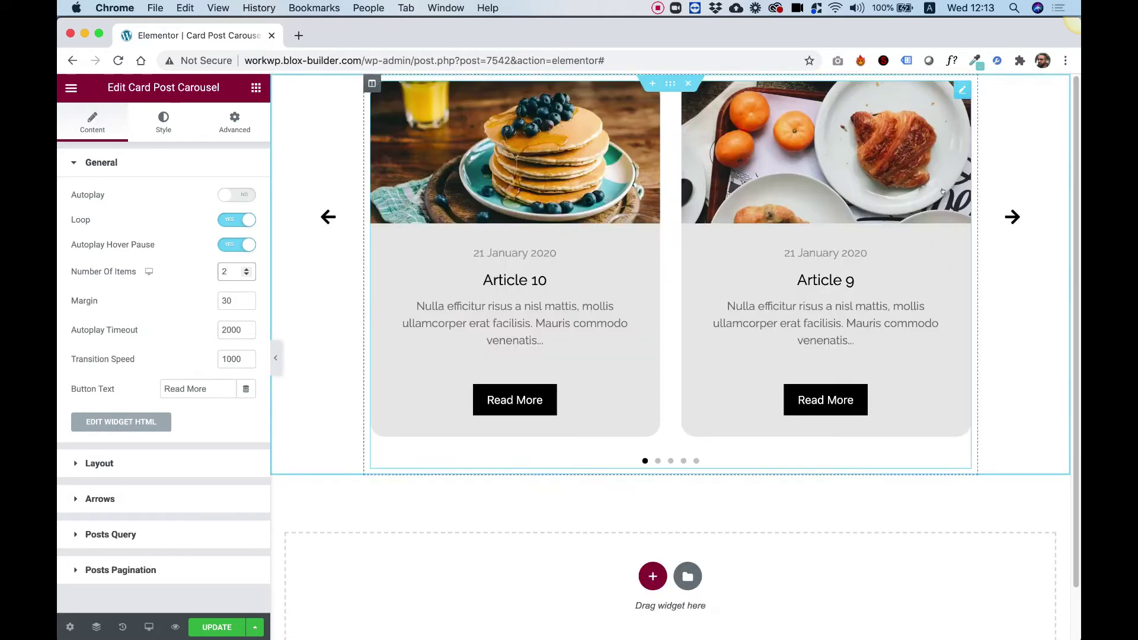
click(999, 212)
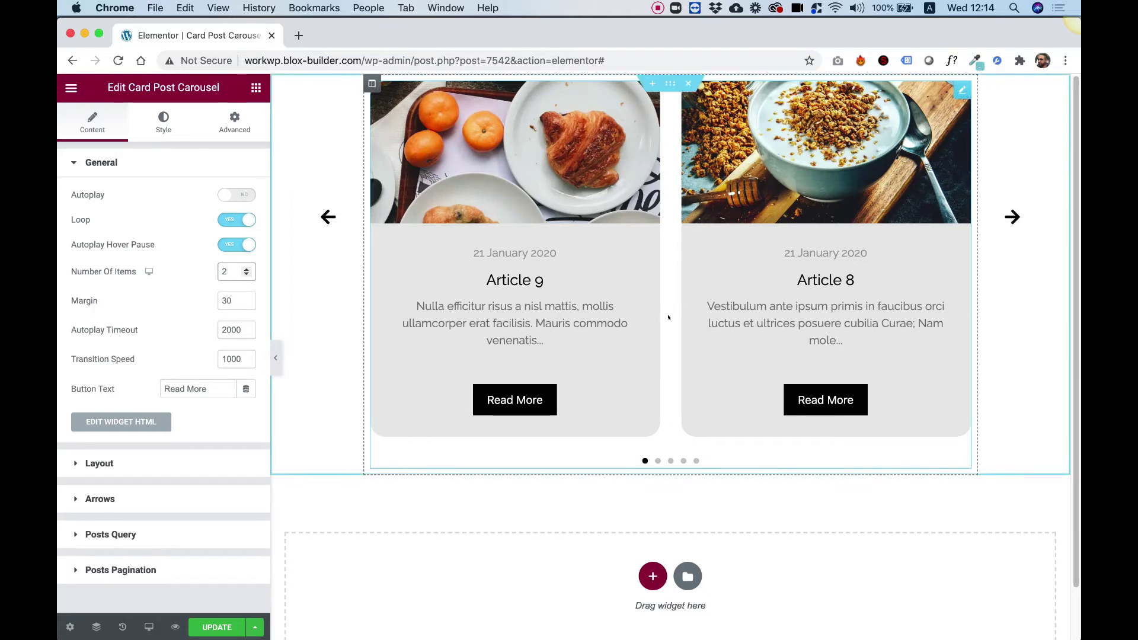
Set the Margin to 50 and step the carousel back a few cards to preview
drag(232, 301, 215, 301)
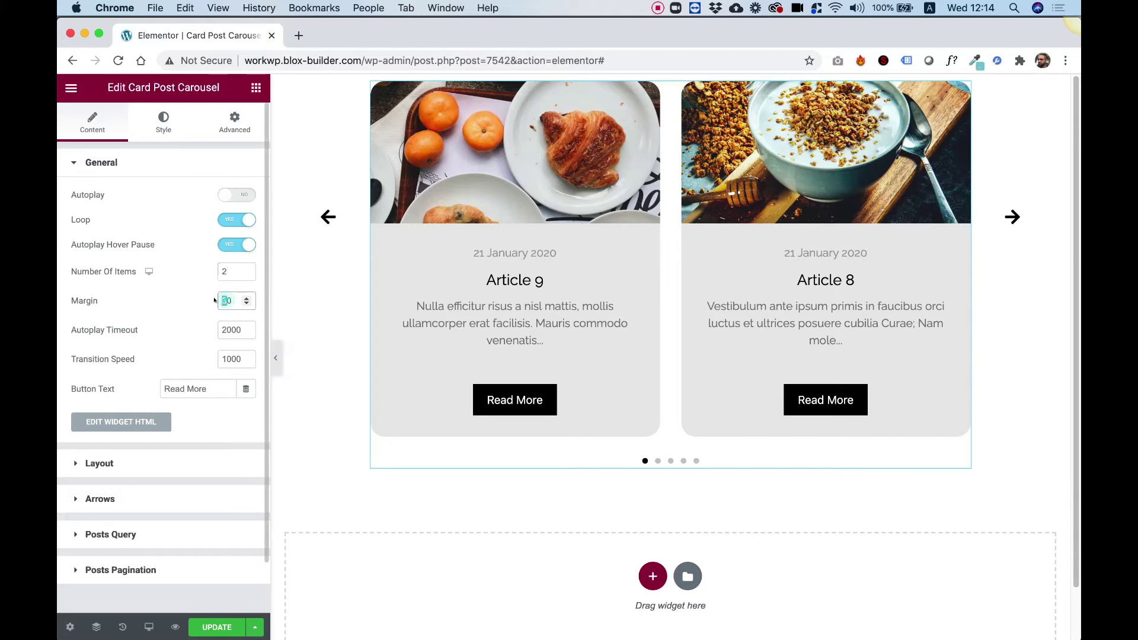
text(5)
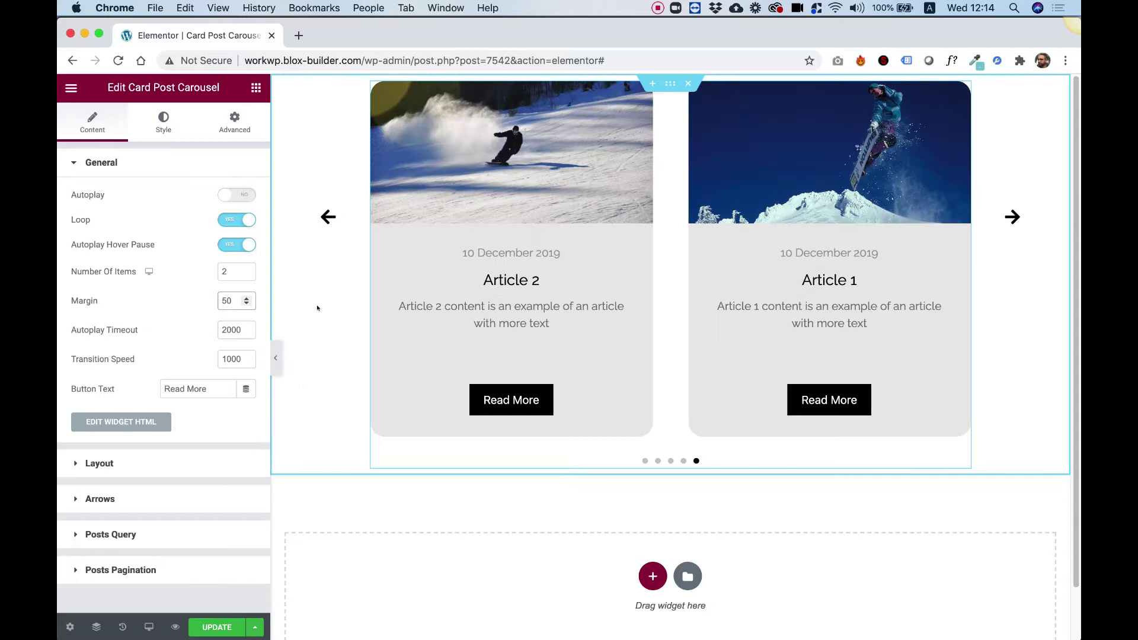
click(318, 221)
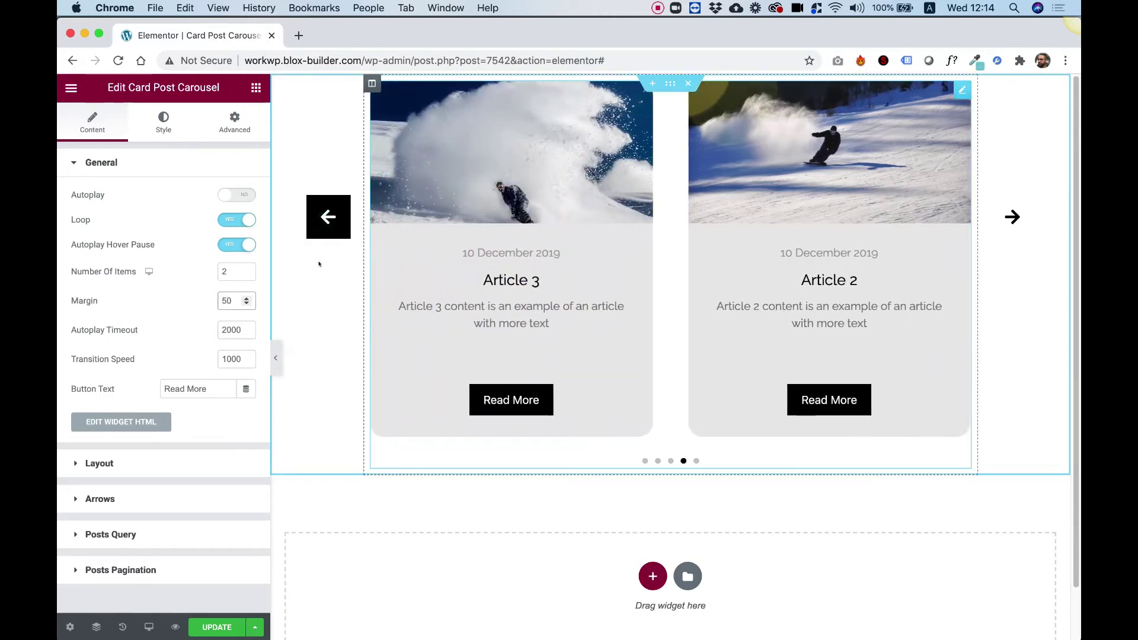
click(319, 225)
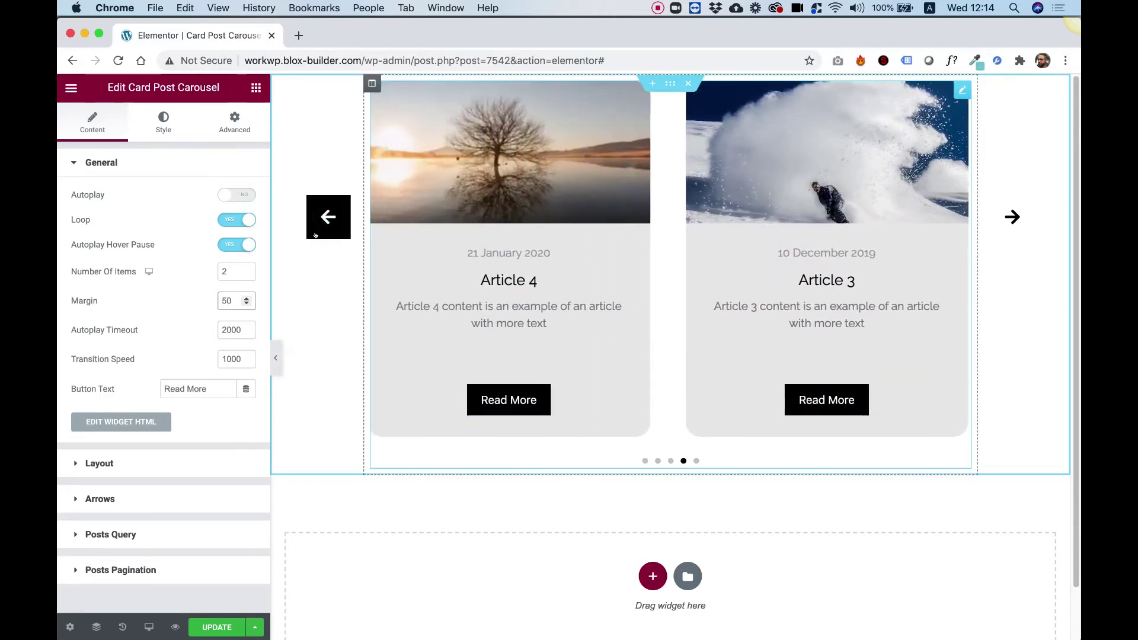
click(314, 228)
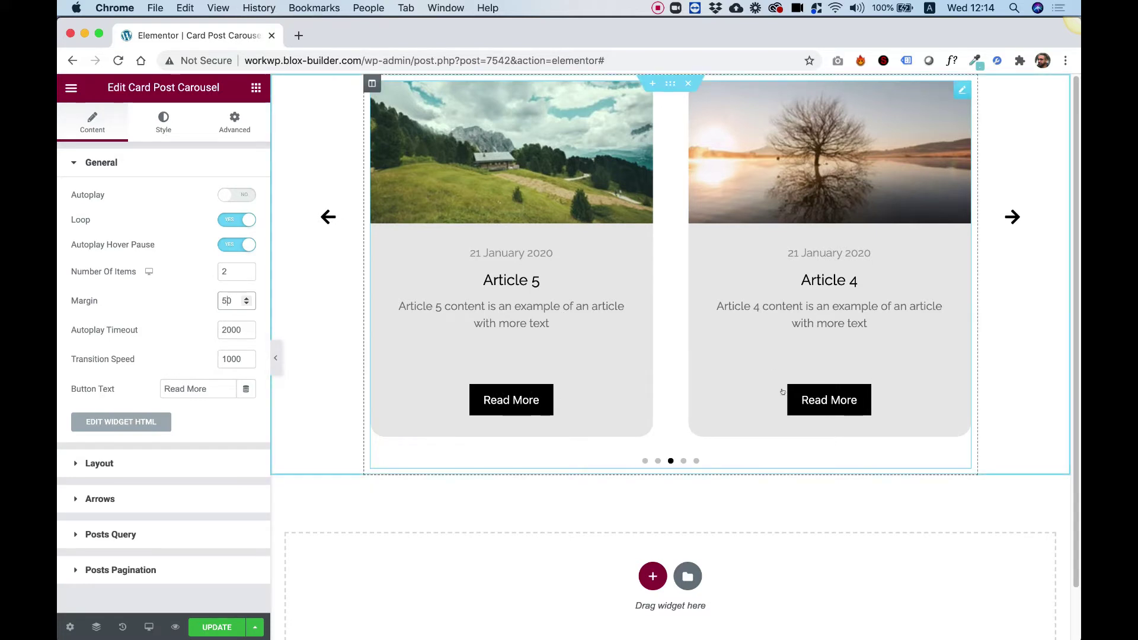
In the Layout section, switch Show Arrows to NO
click(101, 463)
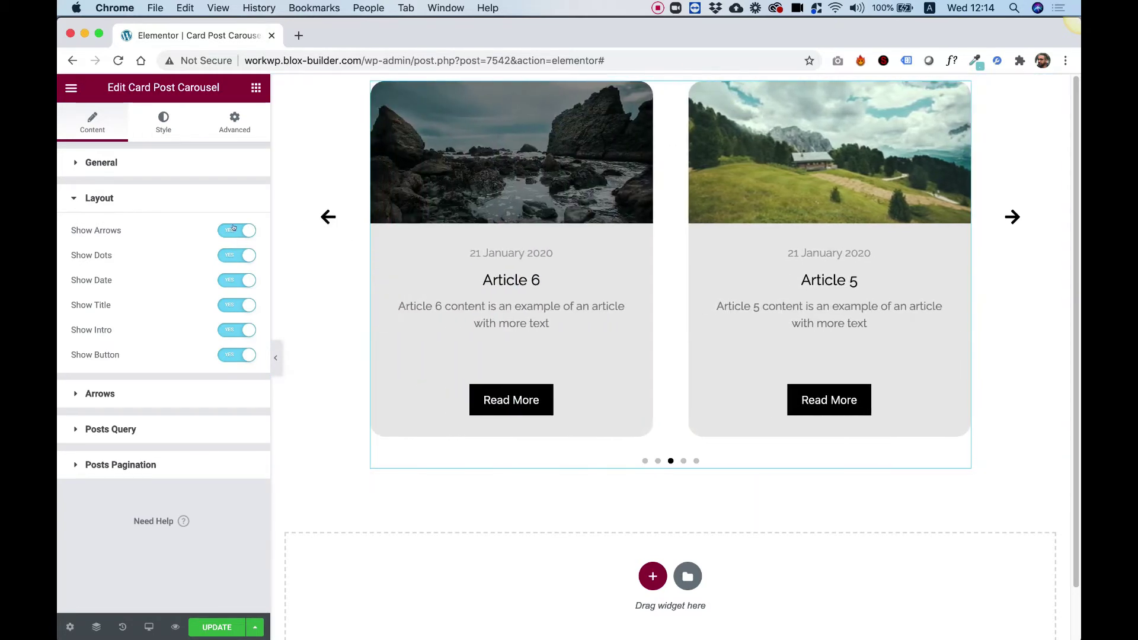
click(234, 229)
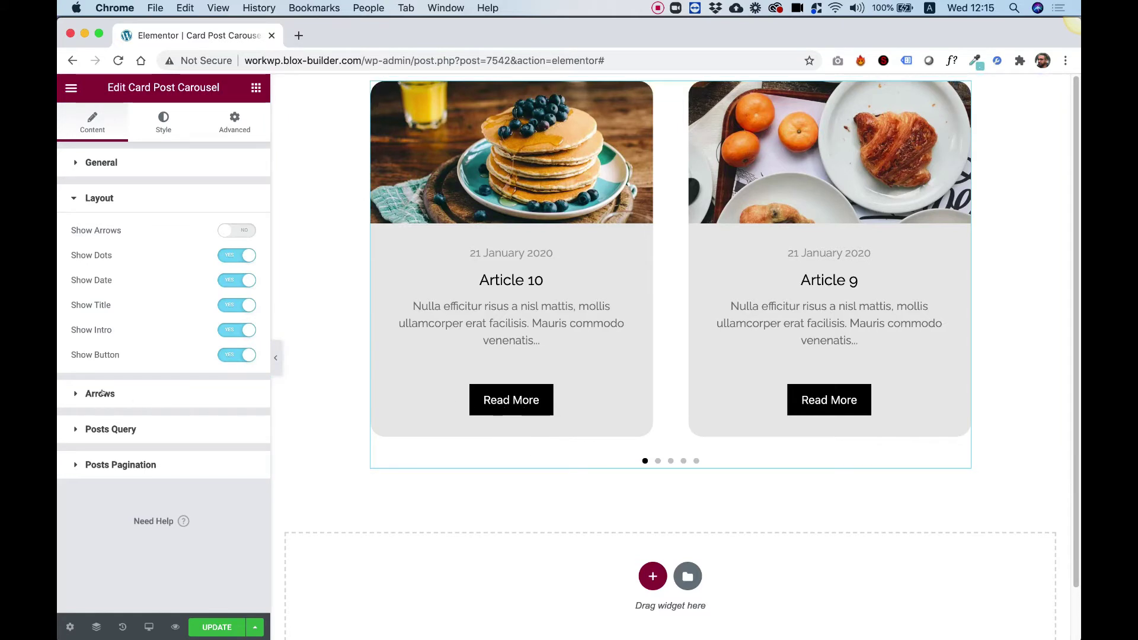
Expand the Arrows section, then the Posts Query settings
click(102, 393)
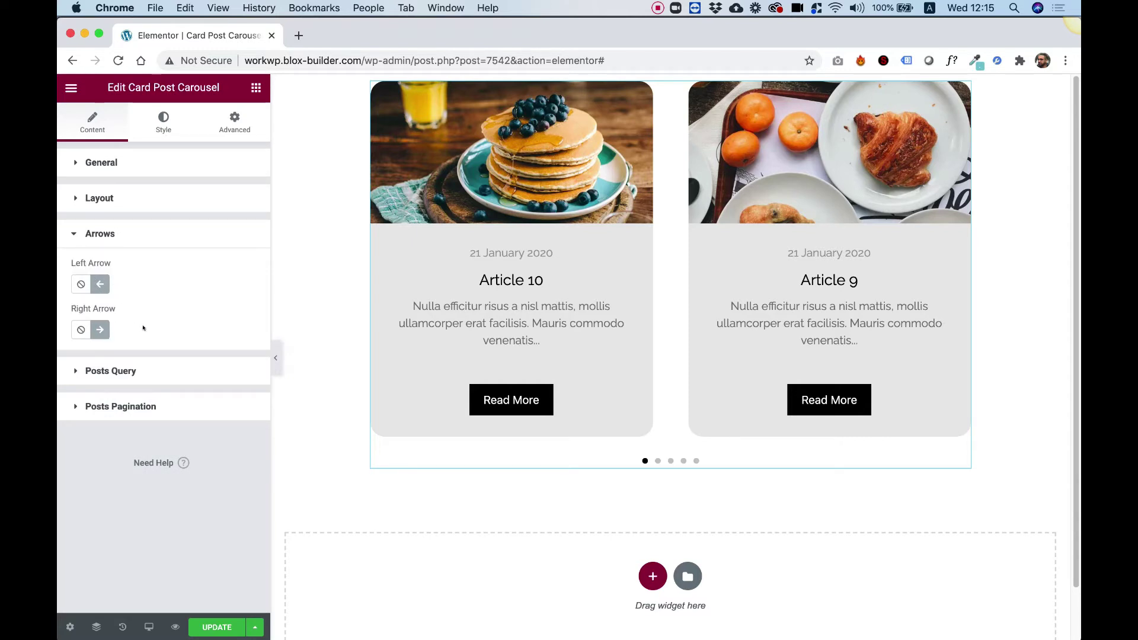
click(124, 373)
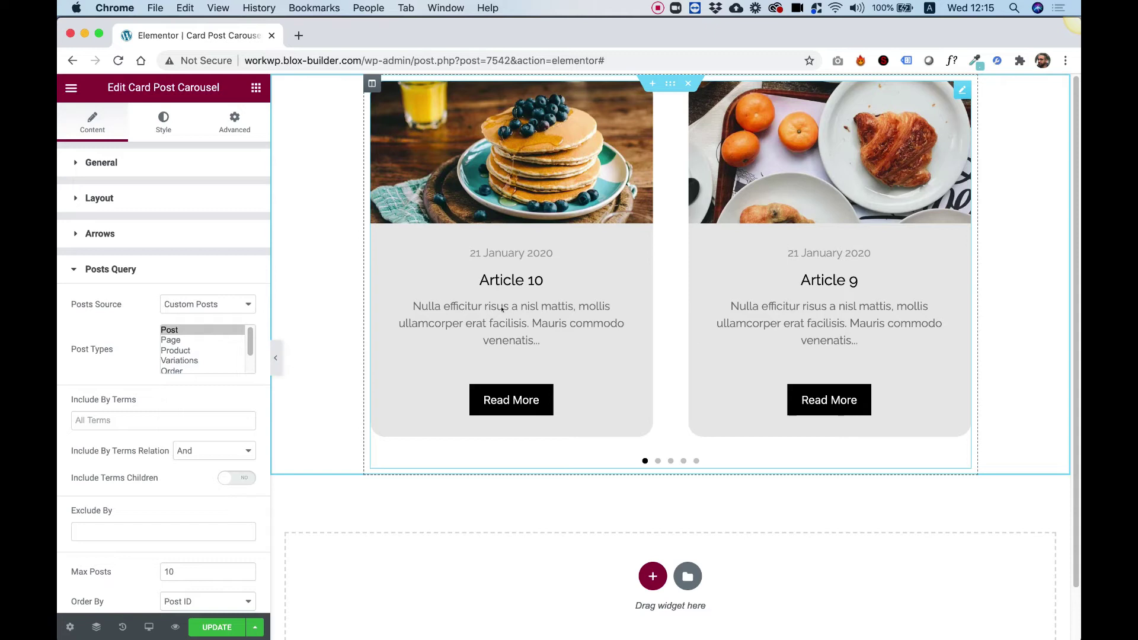
click(175, 350)
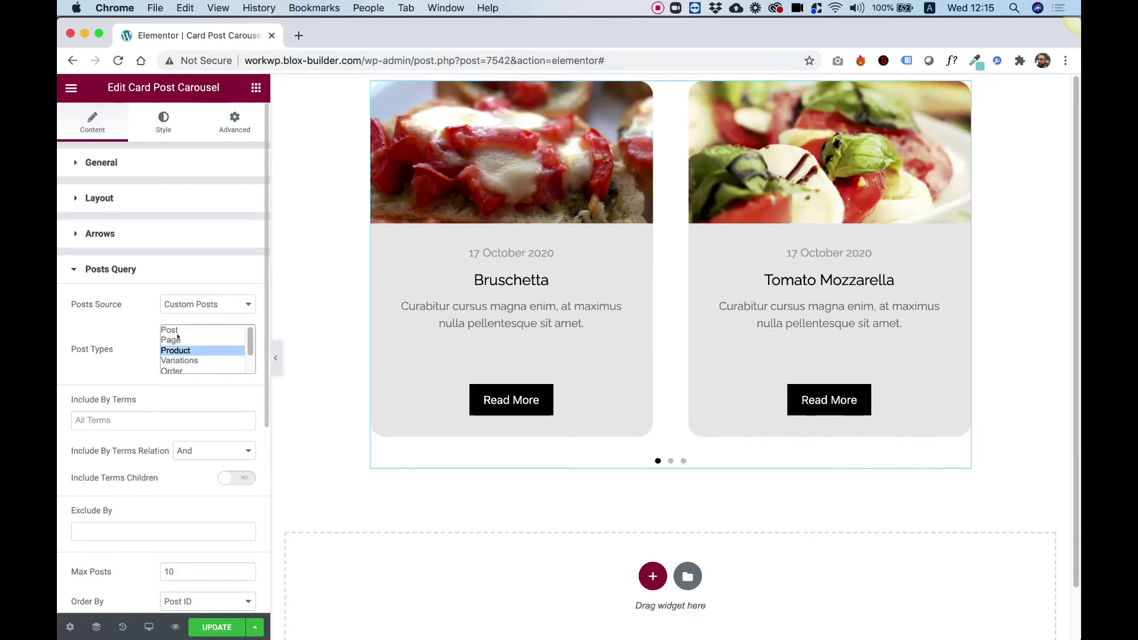
click(170, 330)
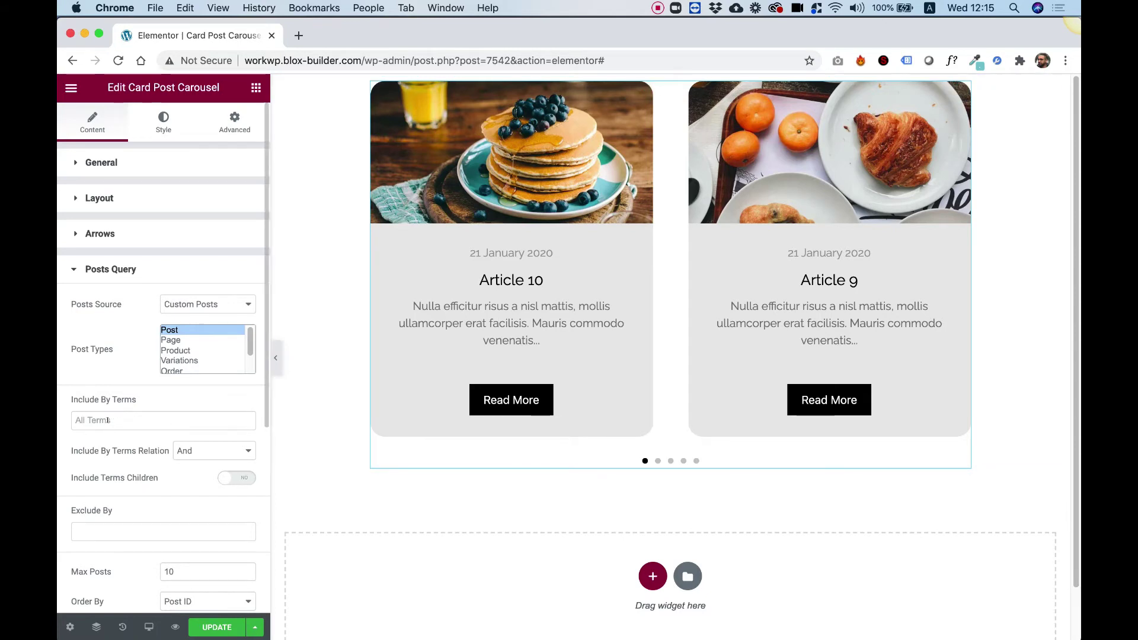
scroll(116, 421, down, 3)
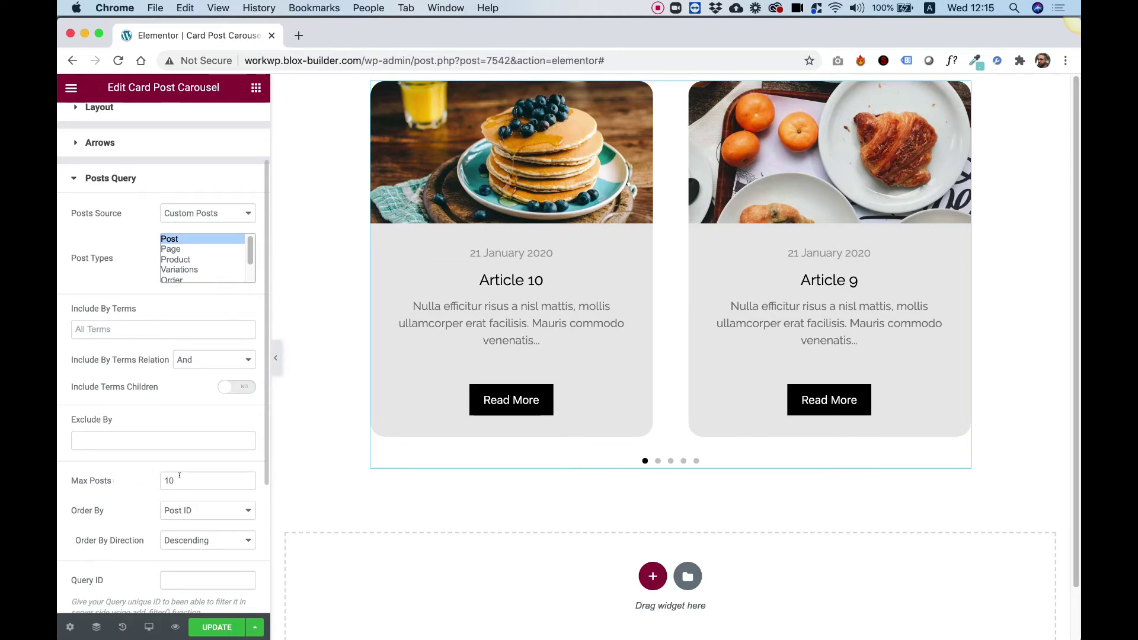
Set Max Posts to 5 and preview the carousel pages with the pagination dots
drag(179, 475, 151, 476)
text(5)
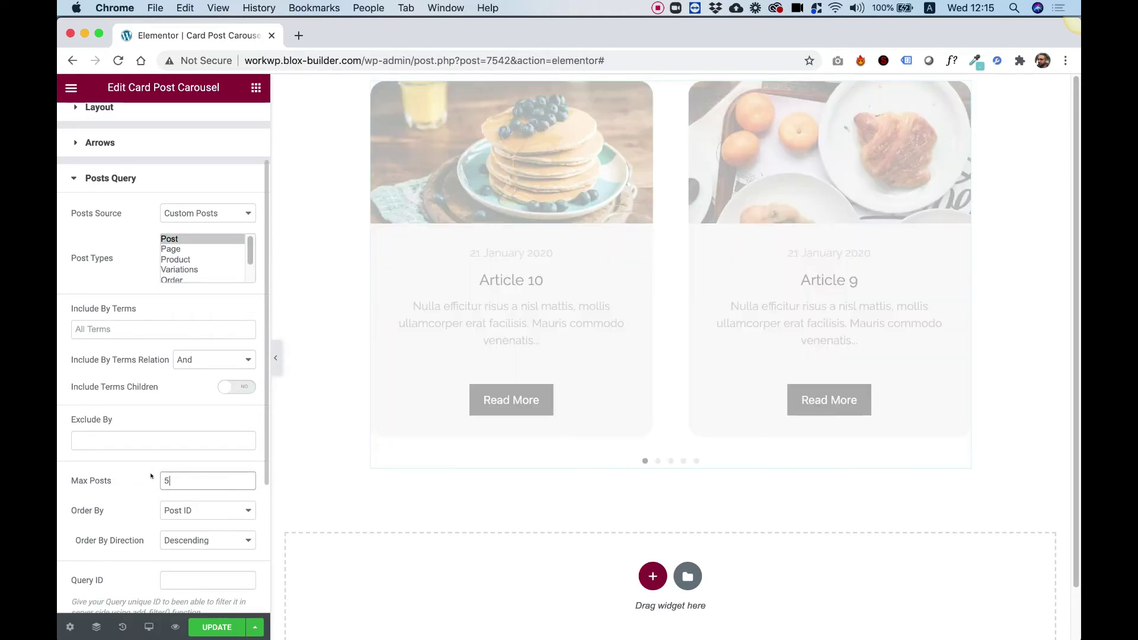
click(671, 462)
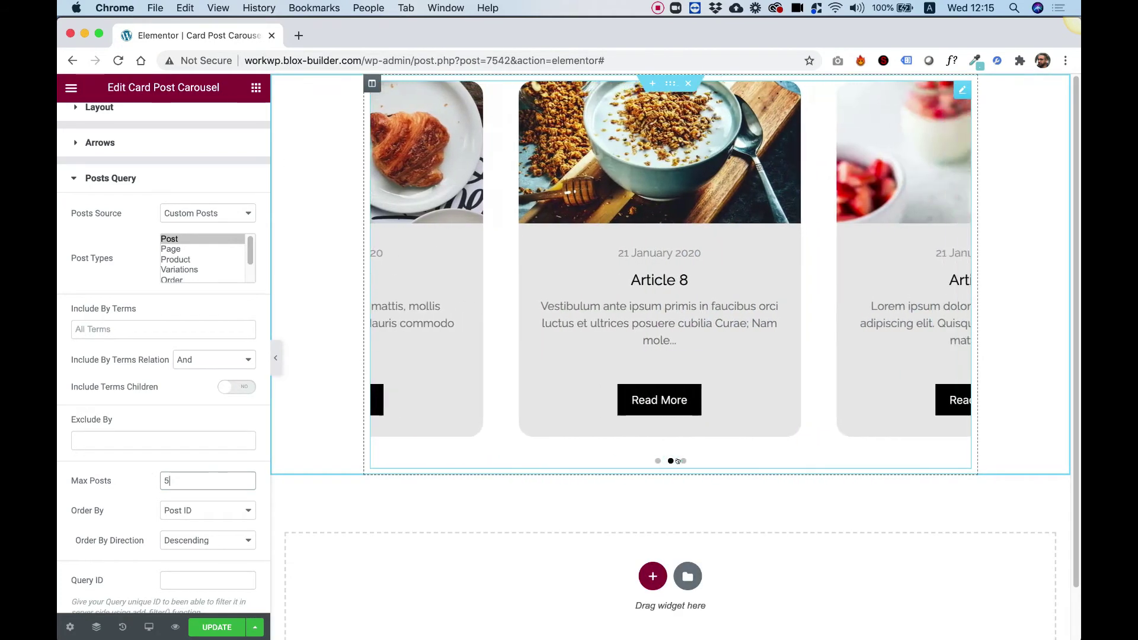
click(679, 461)
scroll(91, 425, down, 3)
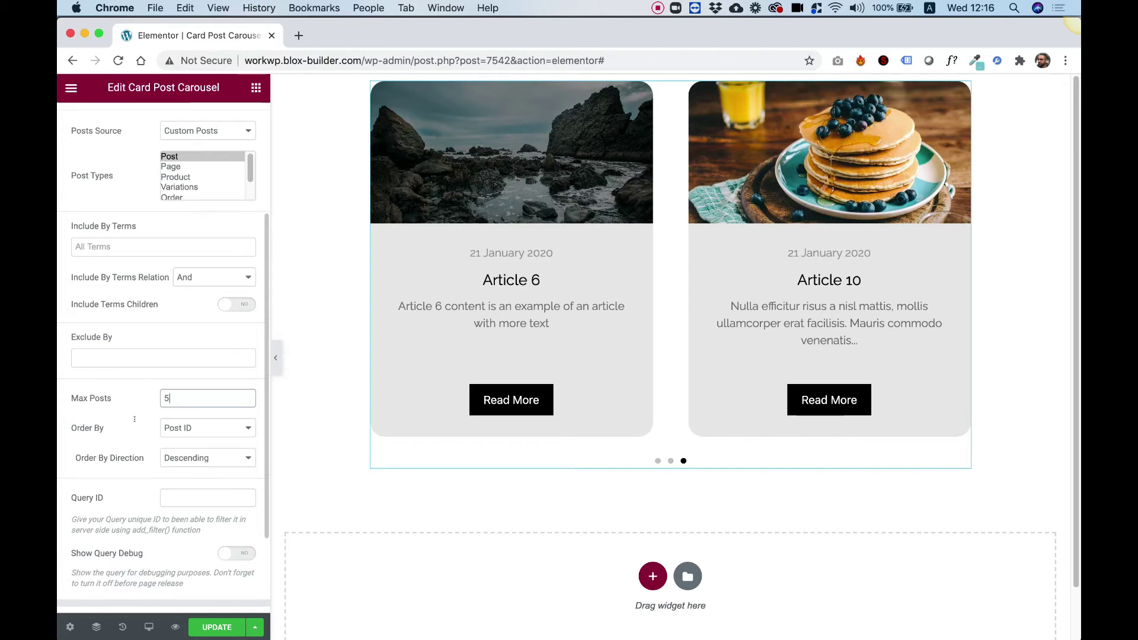
scroll(174, 171, up, 3)
In Style, set the card corner radius to 6 and change the image height's leading digit to 3
click(159, 129)
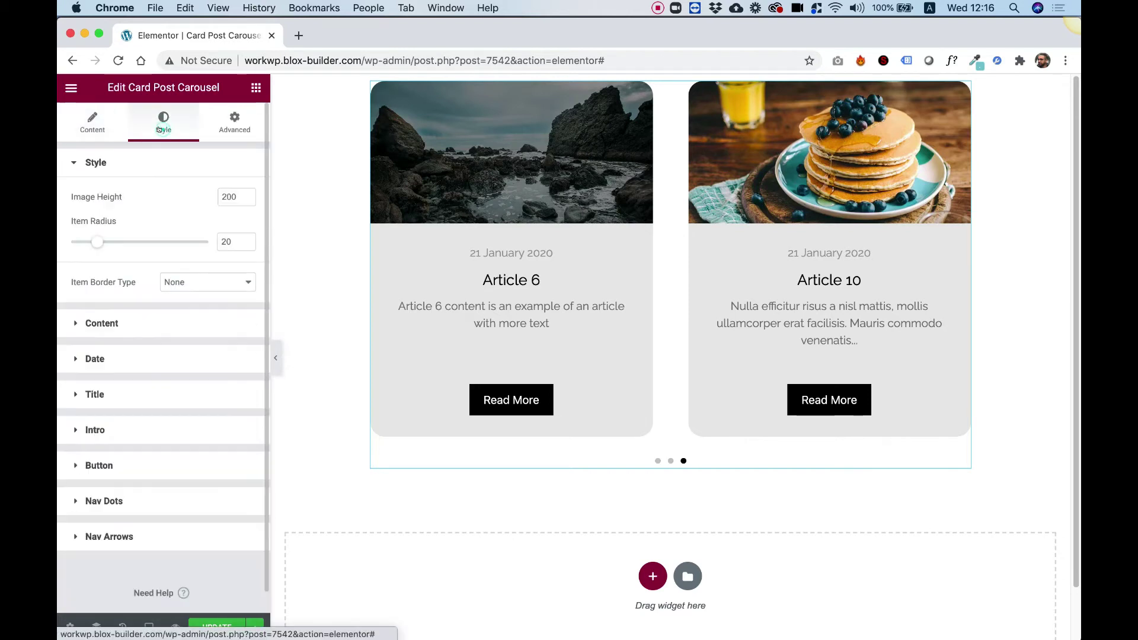
mouse_move(97, 241)
mouse_down()
mouse_move(58, 238)
mouse_move(177, 235)
mouse_move(115, 238)
mouse_up()
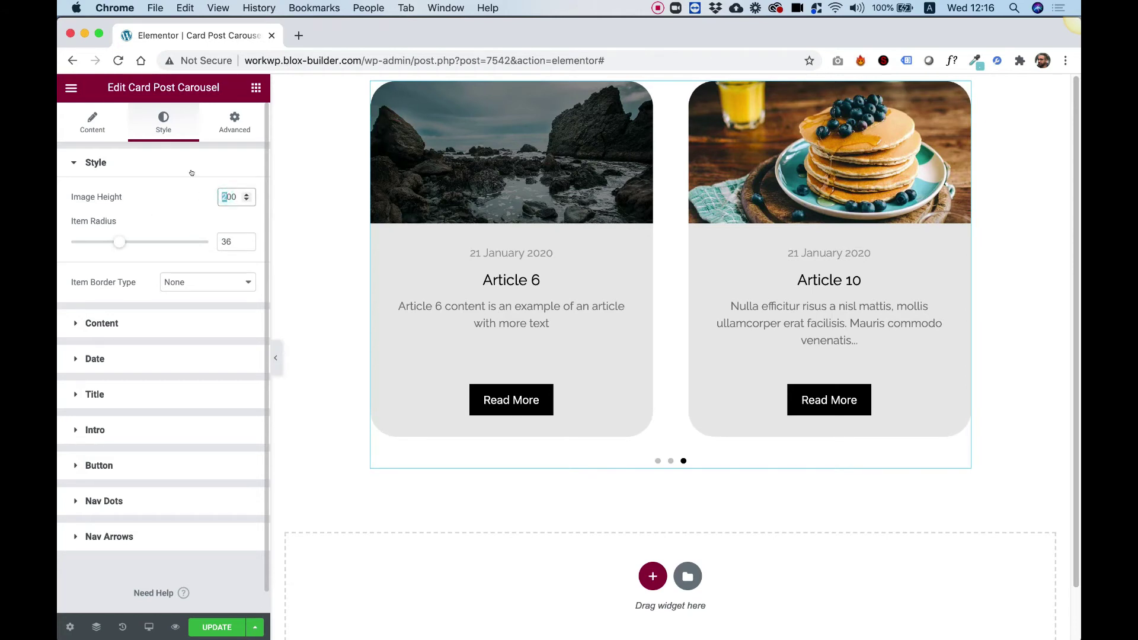
text(6)
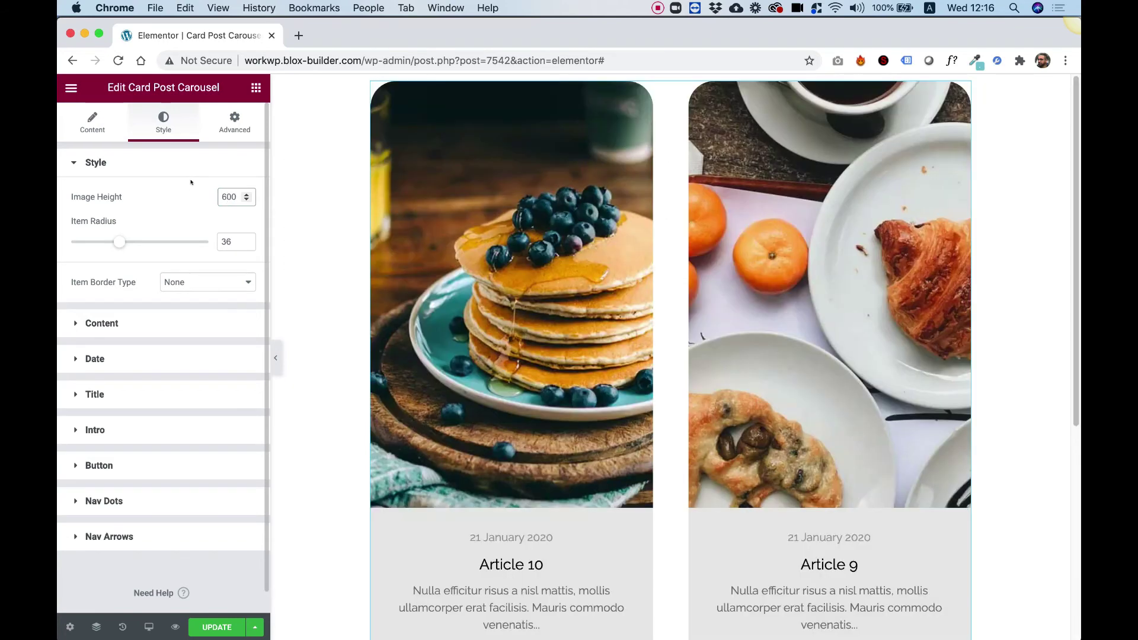
drag(224, 194, 205, 193)
text(3)
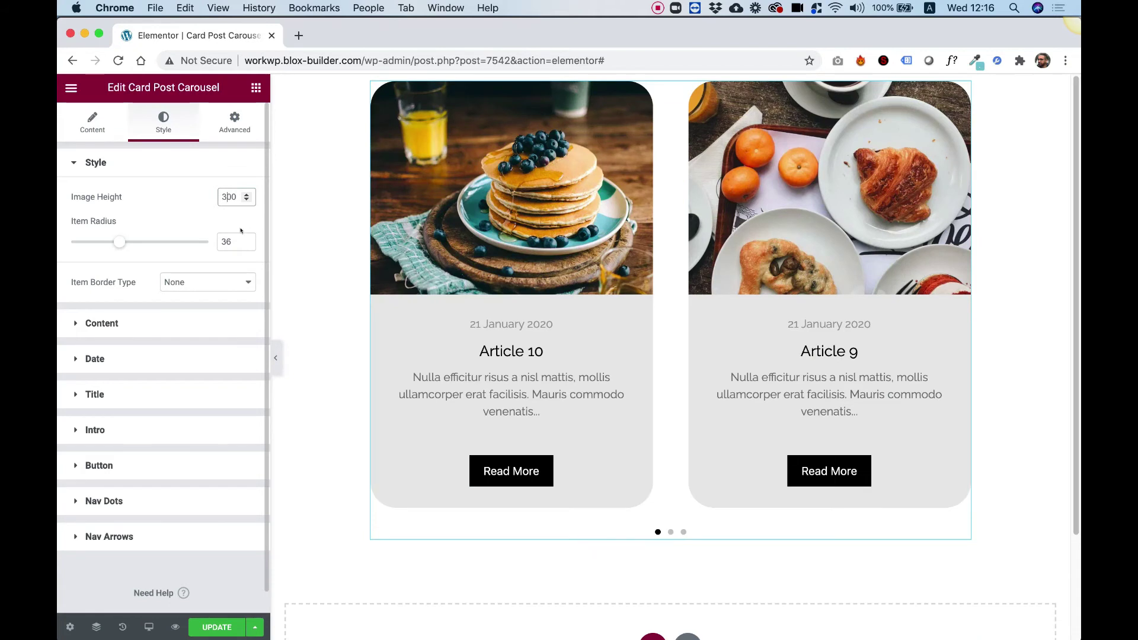
Give the cards a Solid border, width 2, colored grey #929292
click(202, 282)
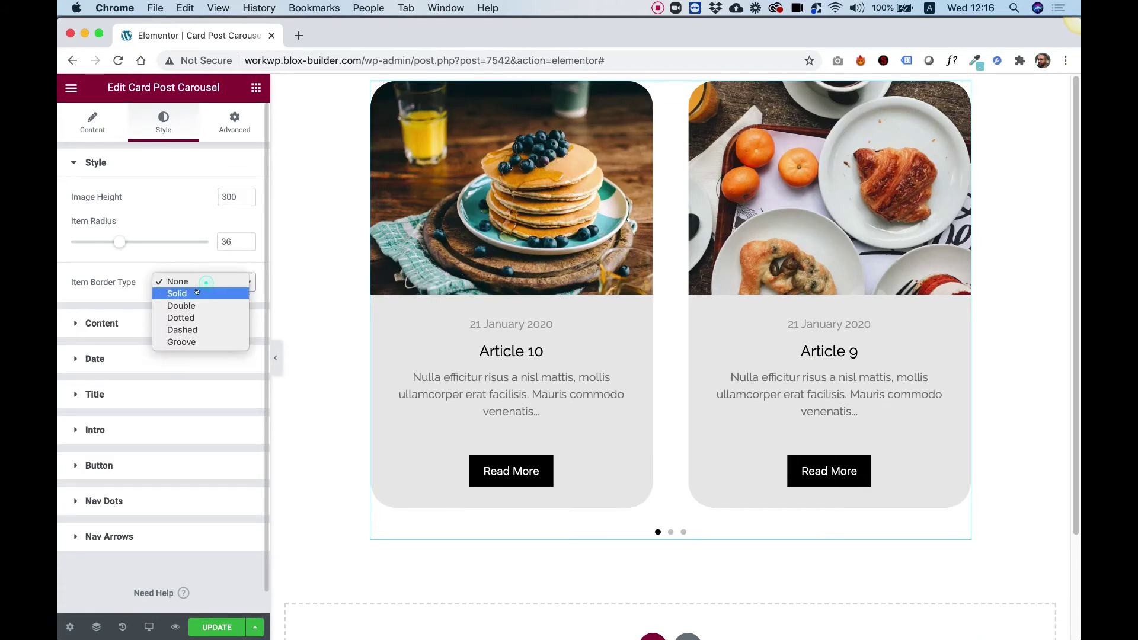
click(198, 294)
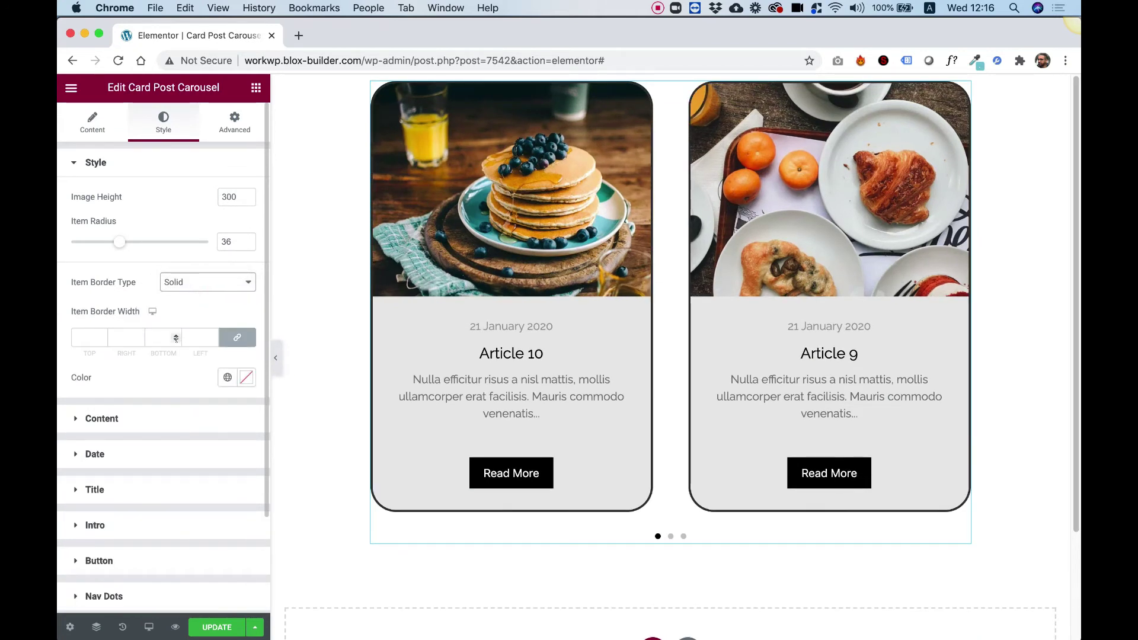
click(192, 283)
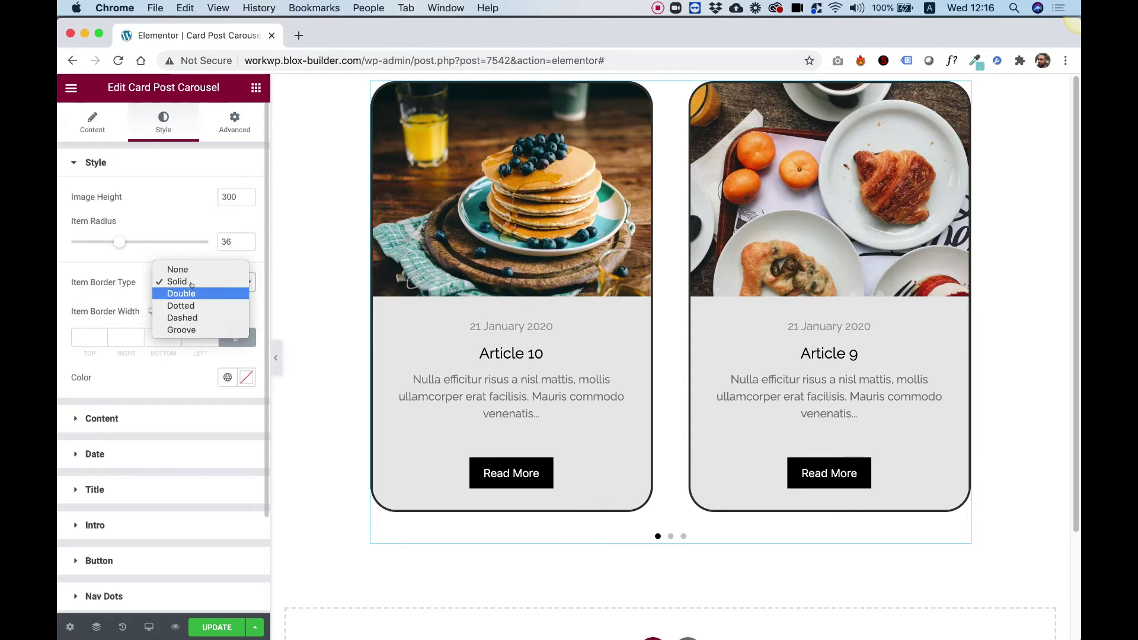
click(111, 294)
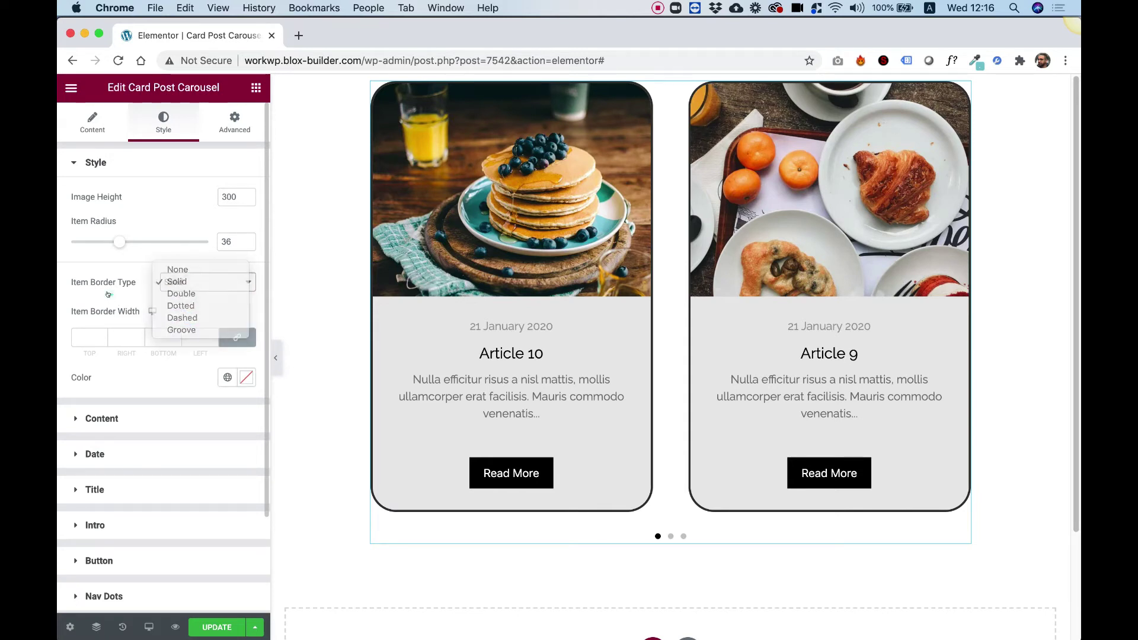
click(116, 330)
text(2)
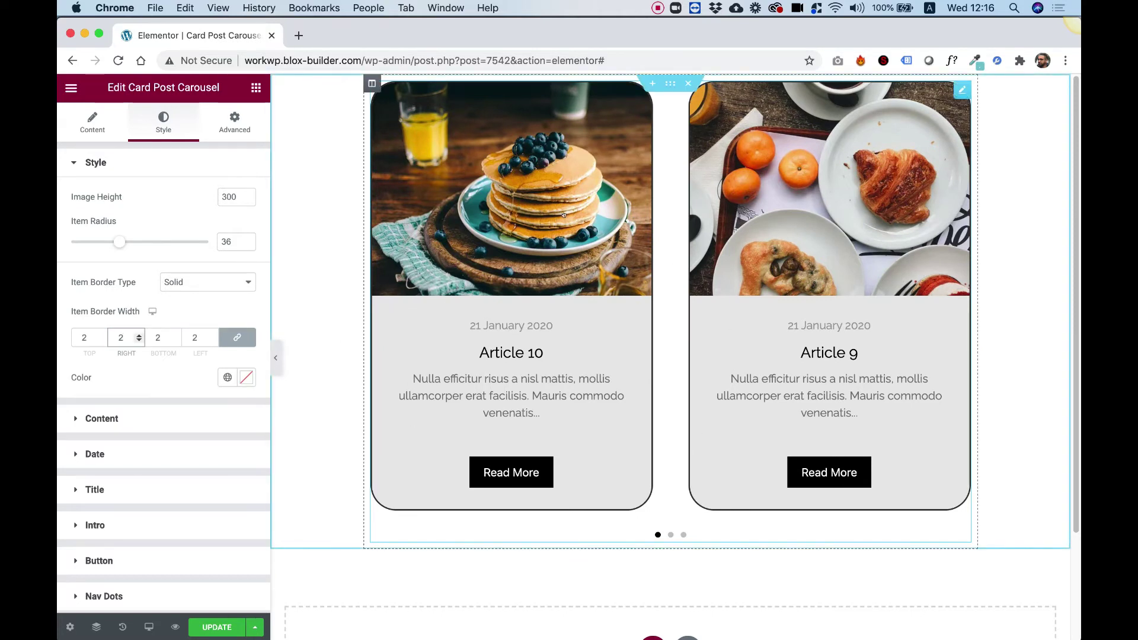
click(246, 378)
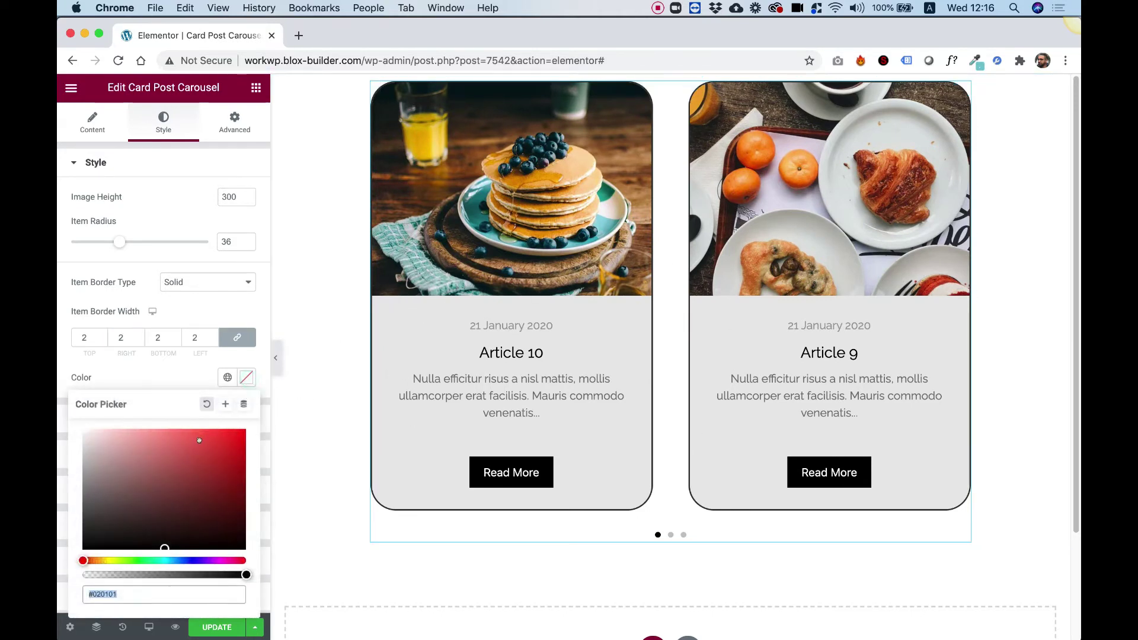
drag(143, 458, 72, 481)
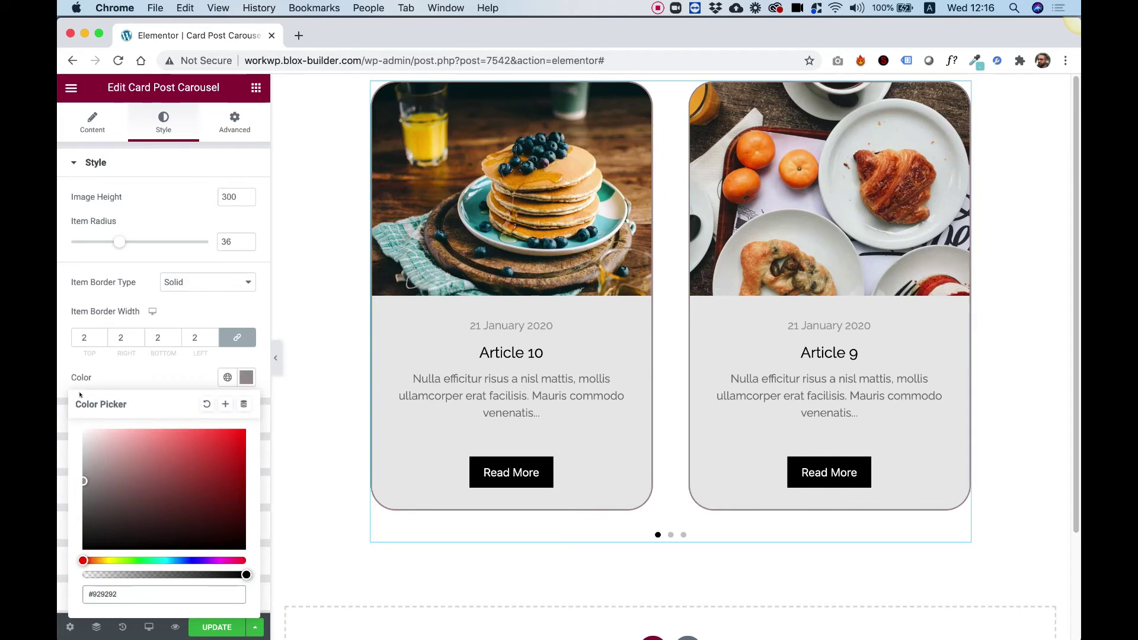
click(129, 369)
Set Content Padding to 20 and Content Background to #FFFFFF
click(104, 419)
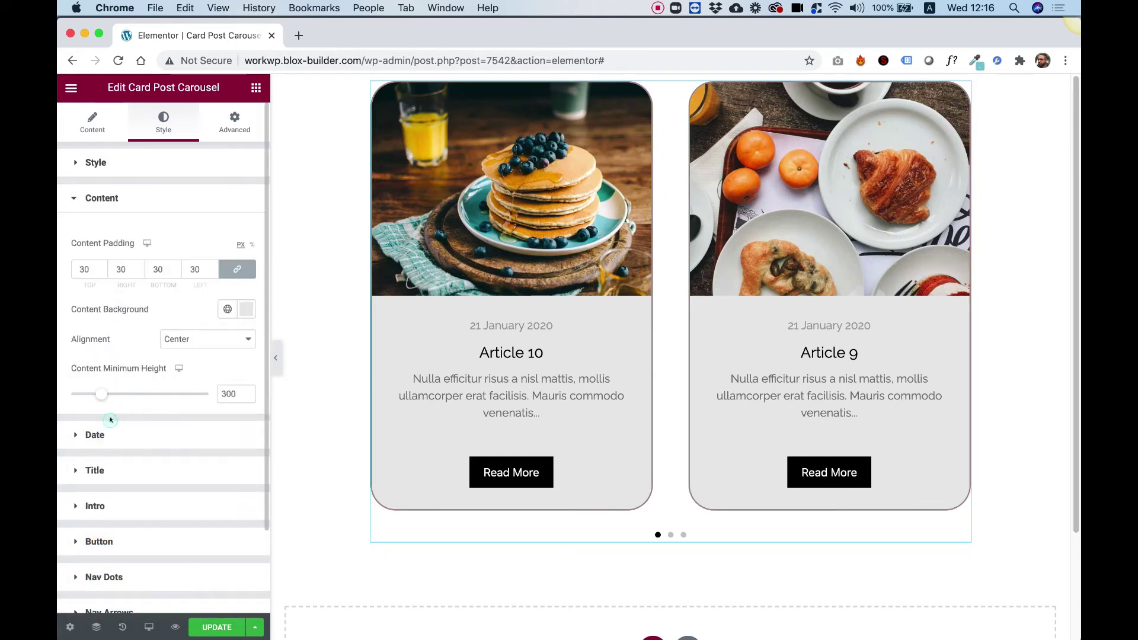
click(88, 267)
key(Down)
key(Down)
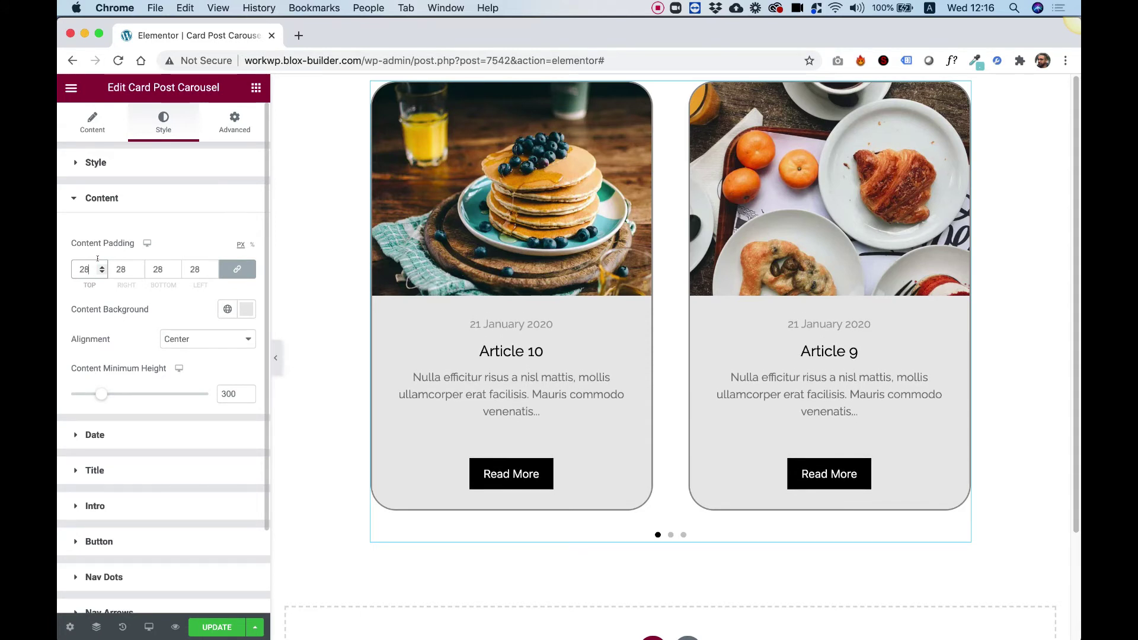
key(Up)
key(Up)
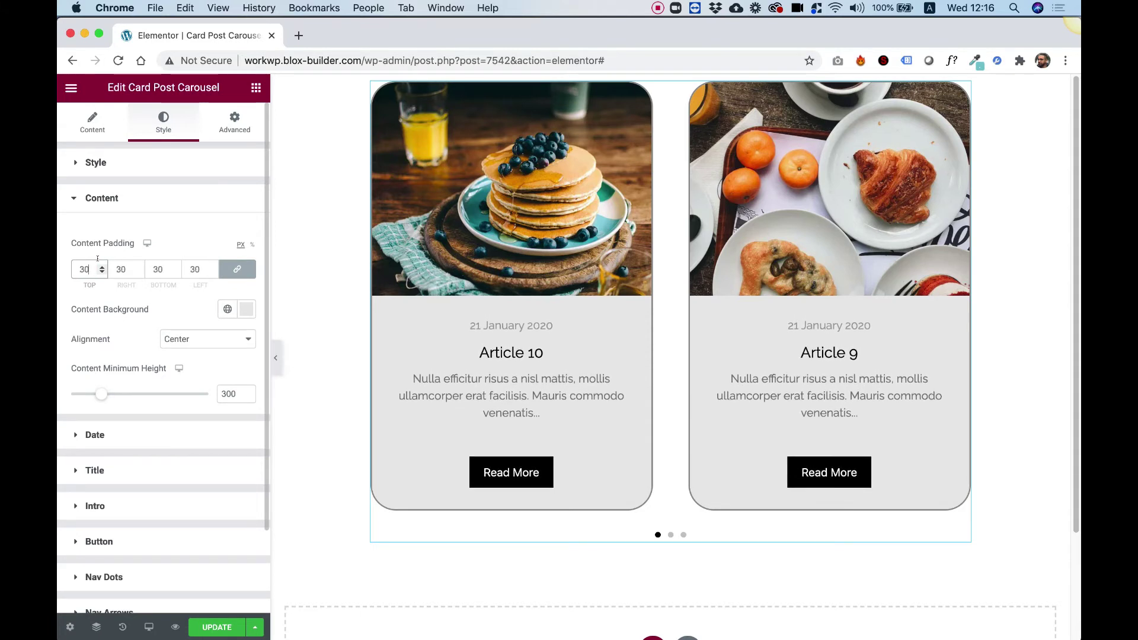
key(Down)
key(Down)
key(Down)
key(Down)
key(Down)
key(Down)
key(Down)
key(Down)
key(Down)
key(Down)
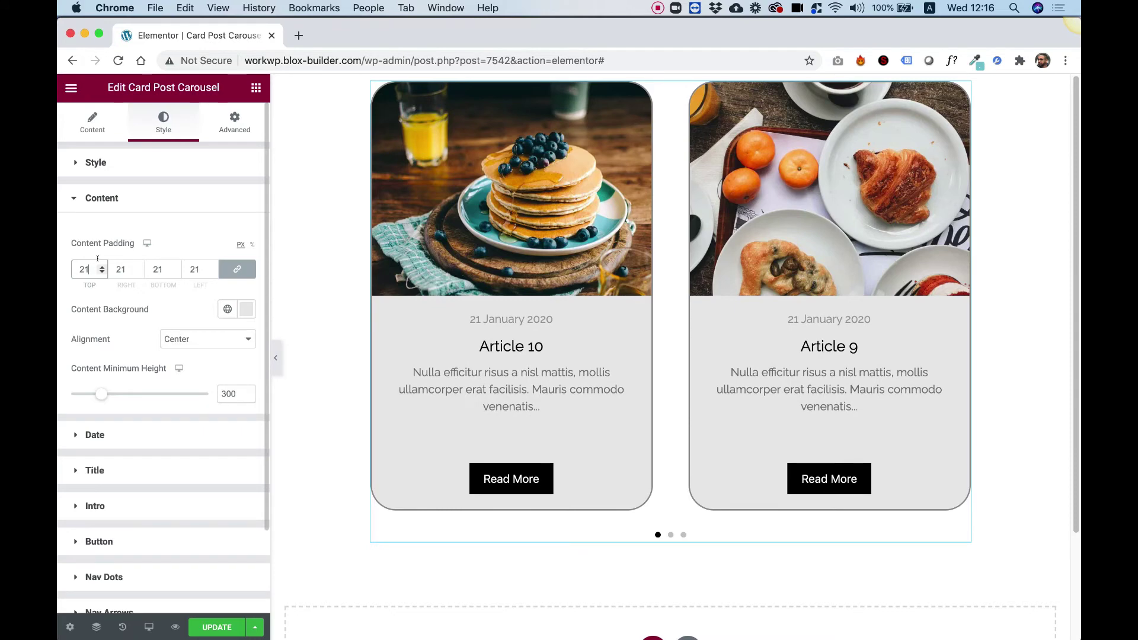
click(246, 309)
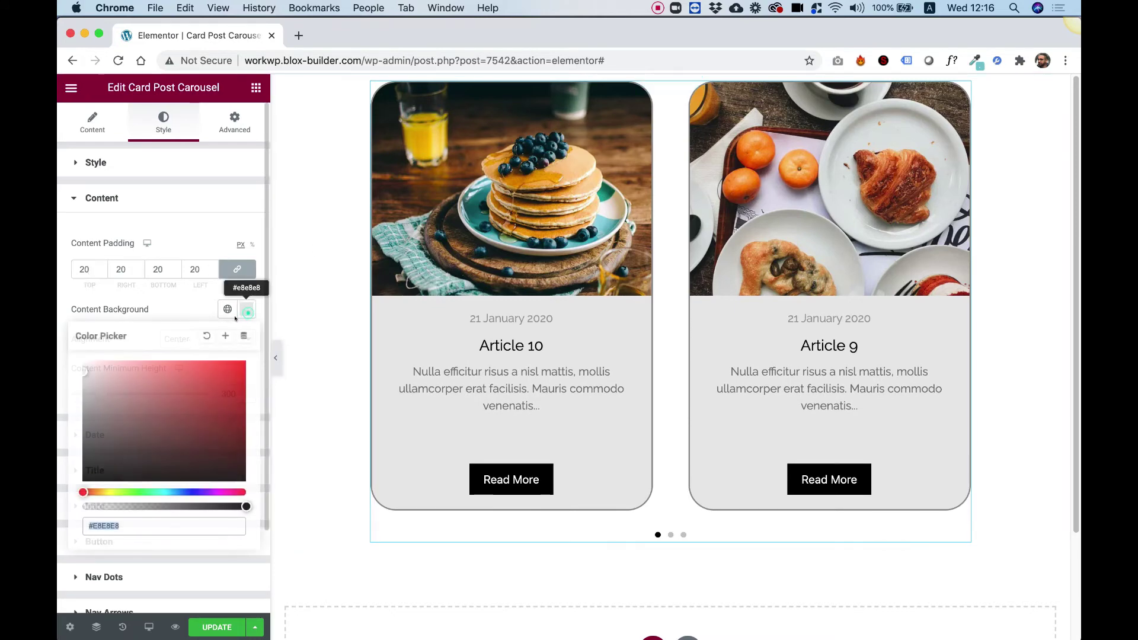
text(#FFFFFF)
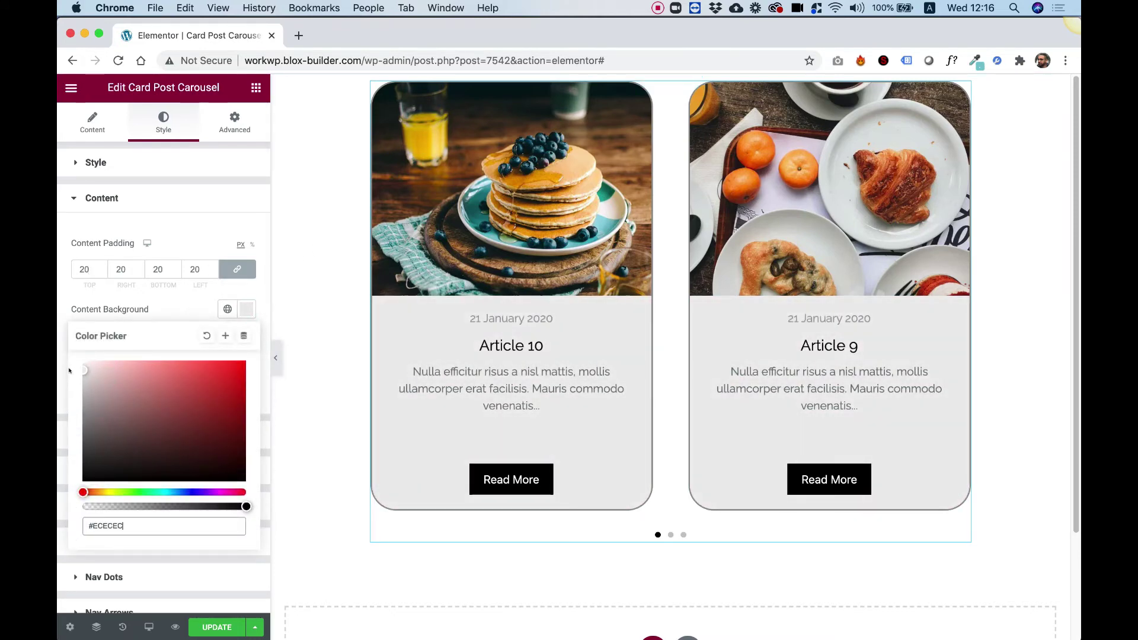
click(78, 294)
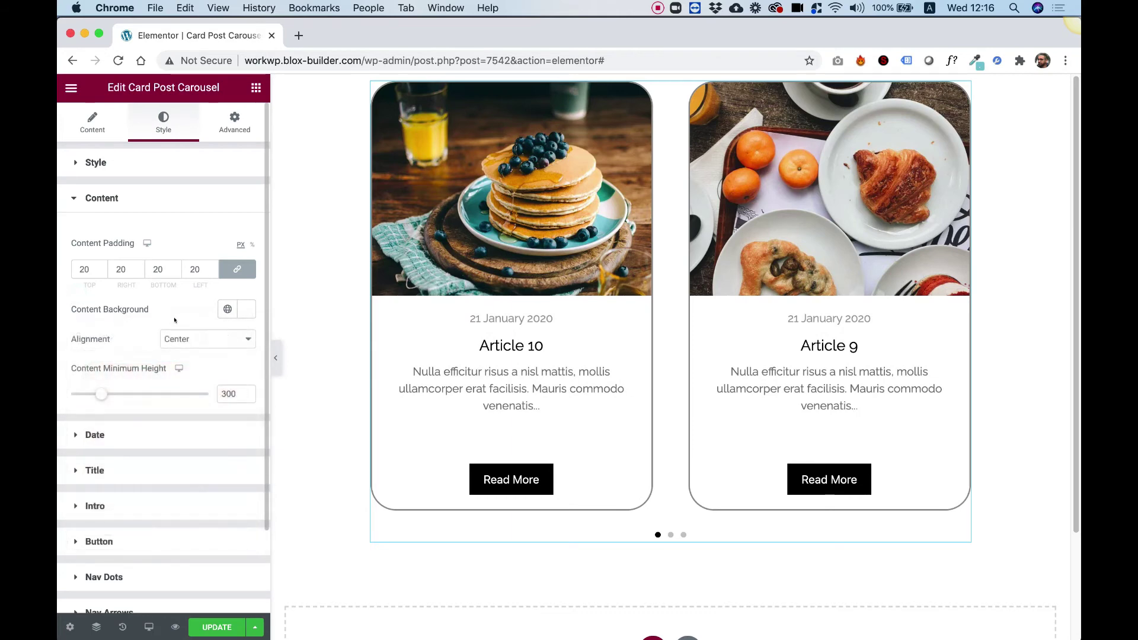
Left-align the card content and drag Minimum Height down to 286
click(190, 338)
click(190, 349)
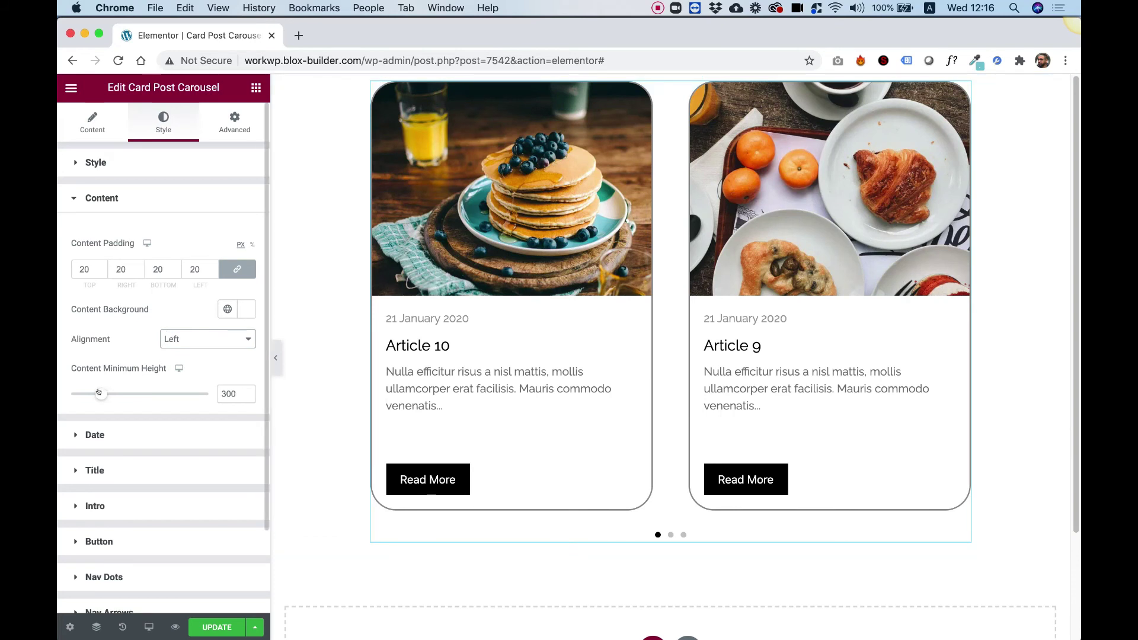
mouse_move(98, 391)
mouse_down()
mouse_move(112, 393)
mouse_move(102, 381)
mouse_up()
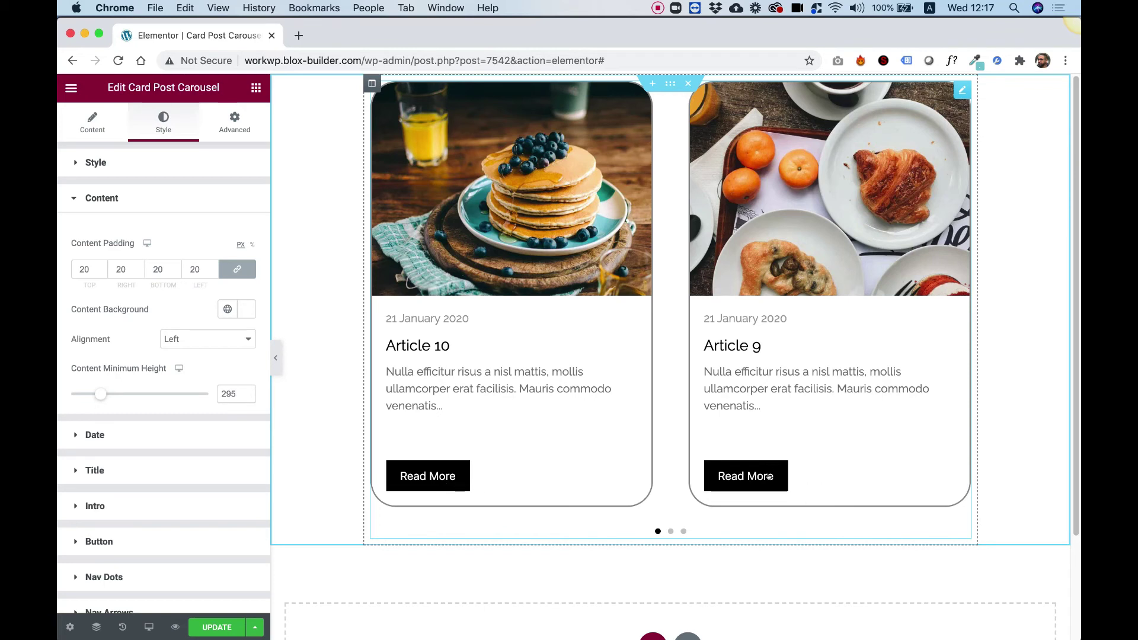
drag(100, 394, 99, 395)
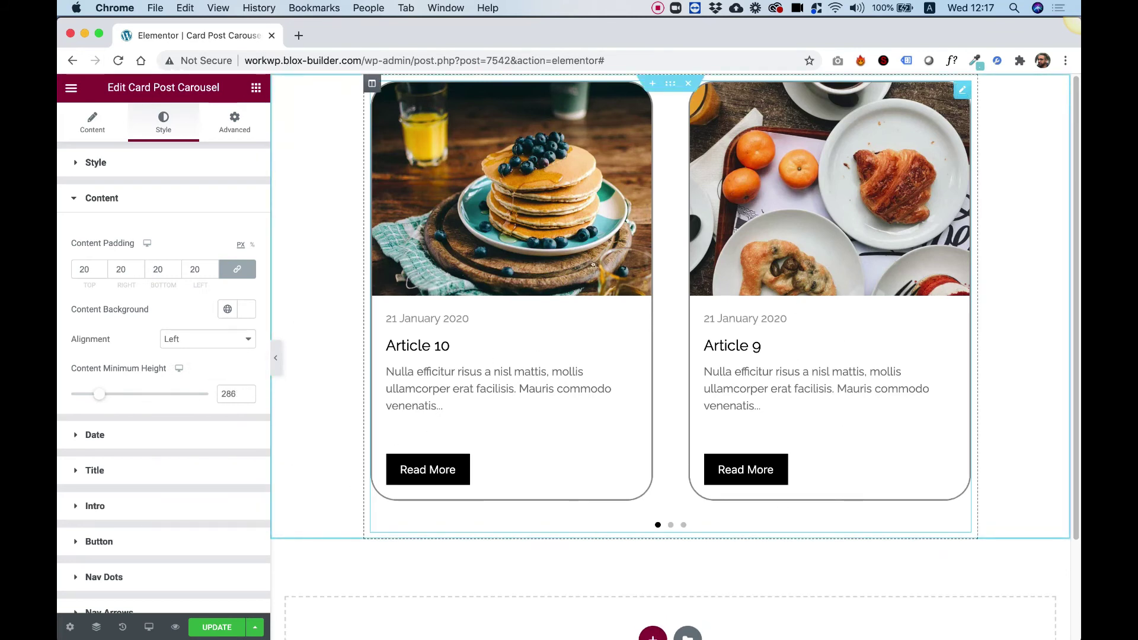
Increase the Date Spacing under the card dates to 9
click(98, 438)
click(246, 268)
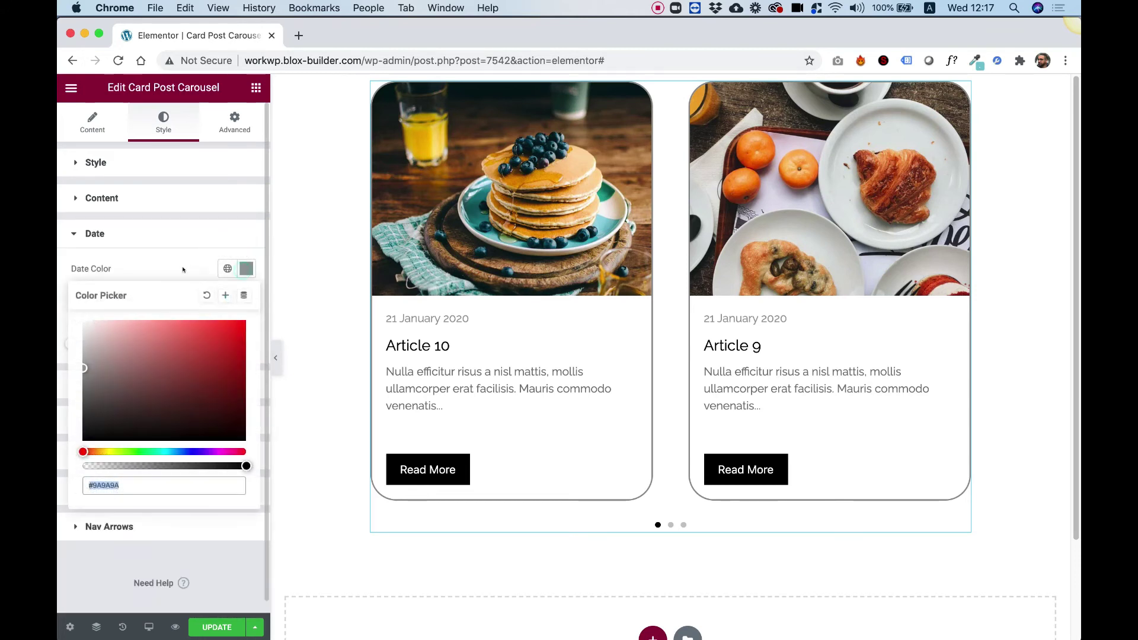
click(184, 269)
click(77, 344)
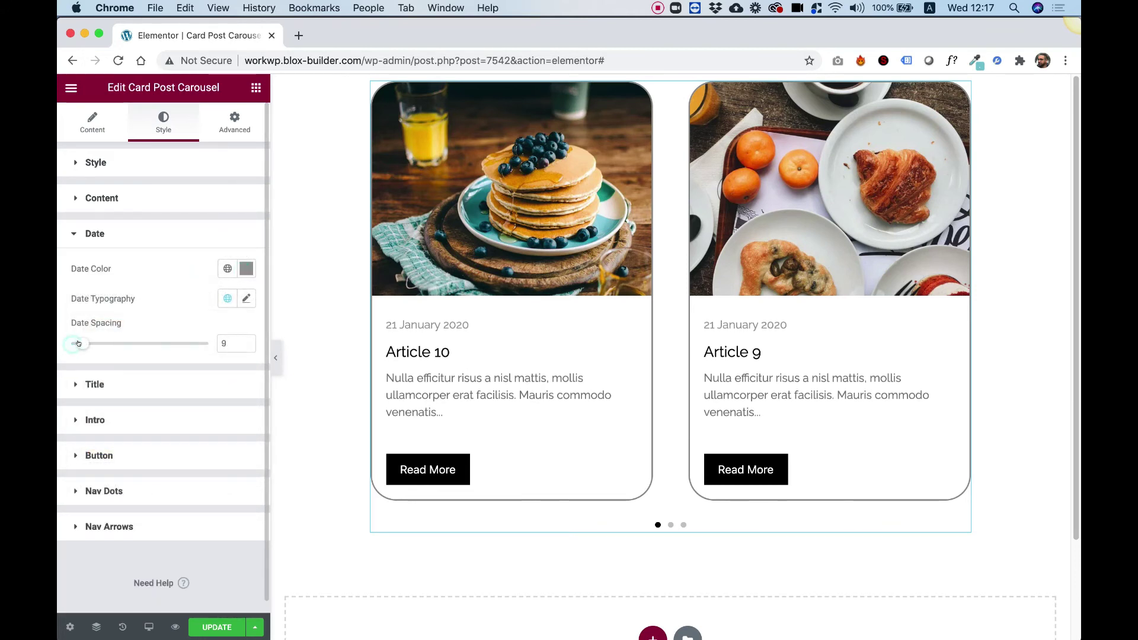
Round the Read More buttons with a Button Radius of 45
click(96, 385)
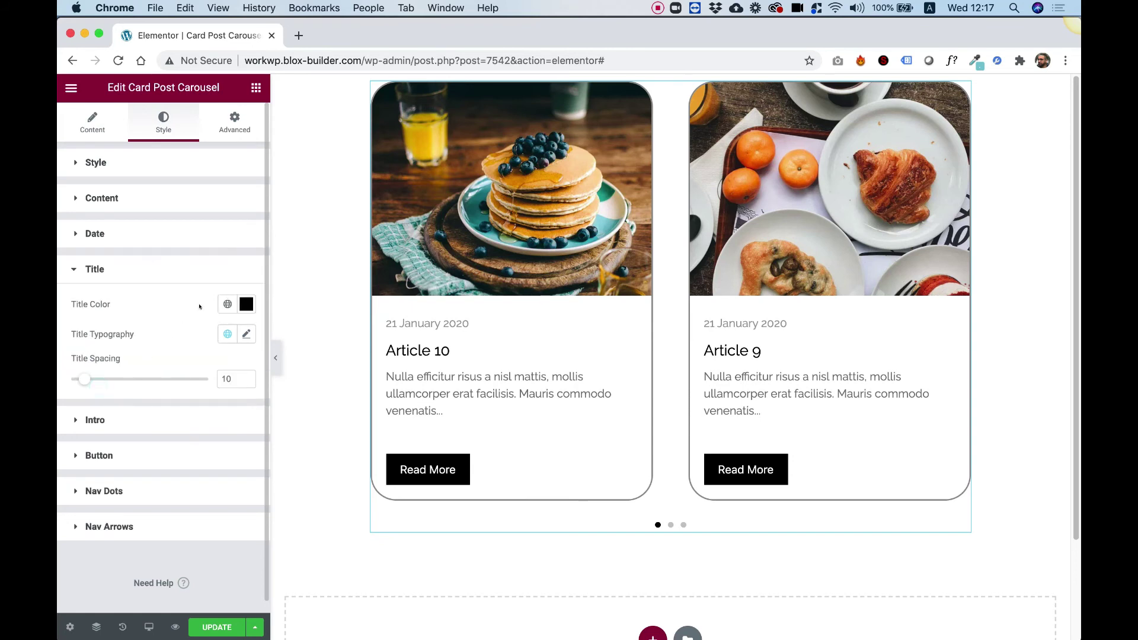
click(112, 422)
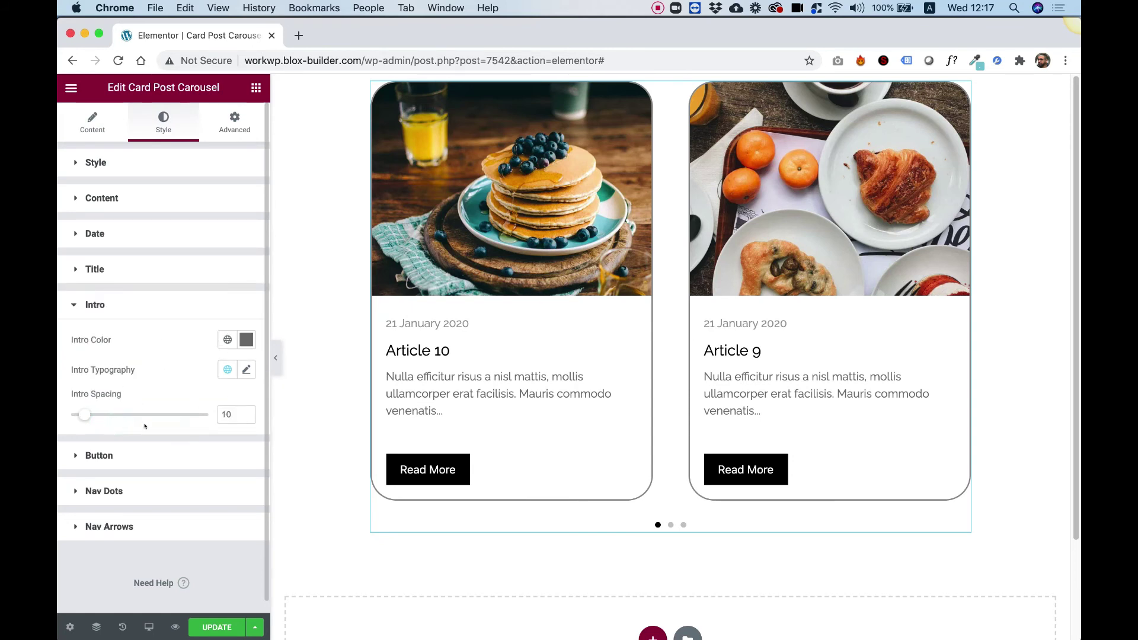
click(119, 452)
scroll(118, 450, down, 3)
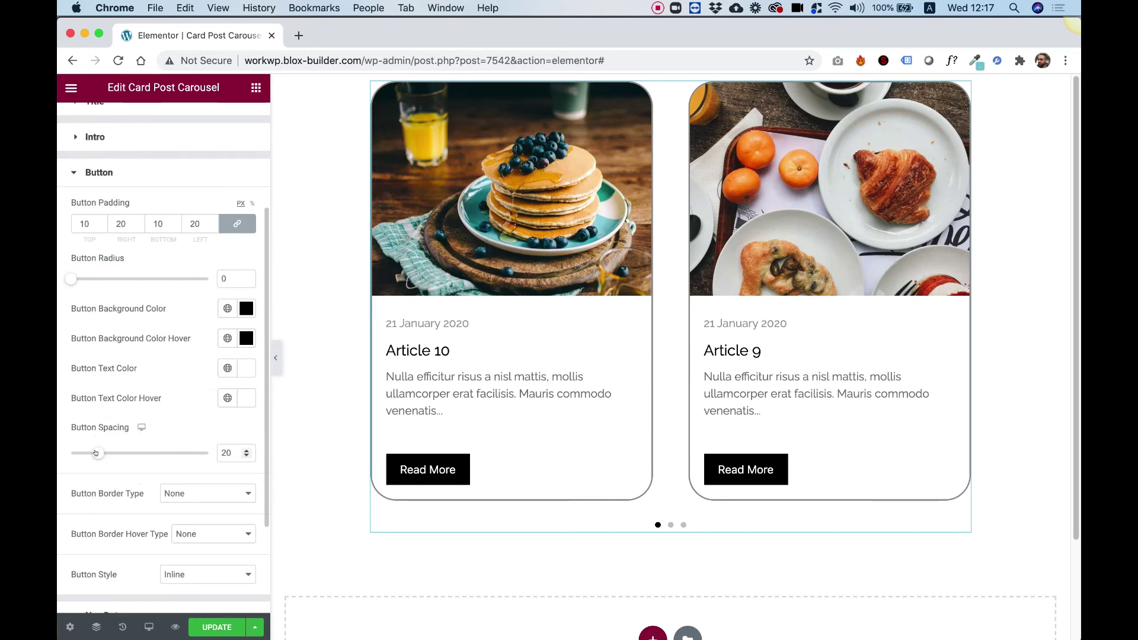
drag(71, 278, 132, 281)
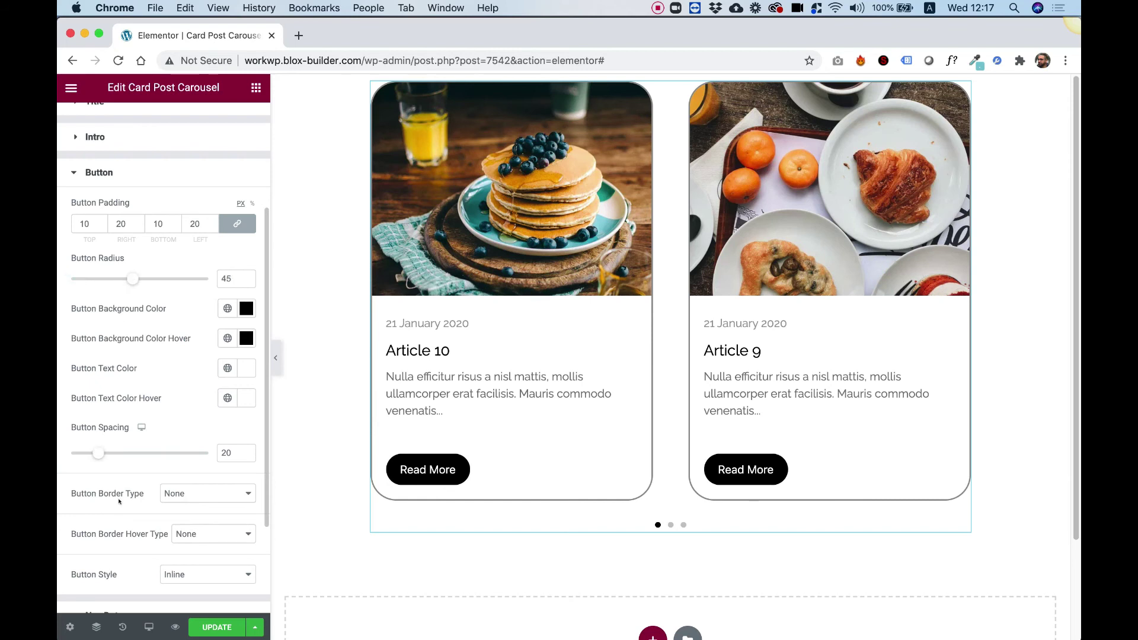
Set the button hover background color to red #FF0B0B and collapse the Button section
click(246, 338)
drag(214, 401, 239, 391)
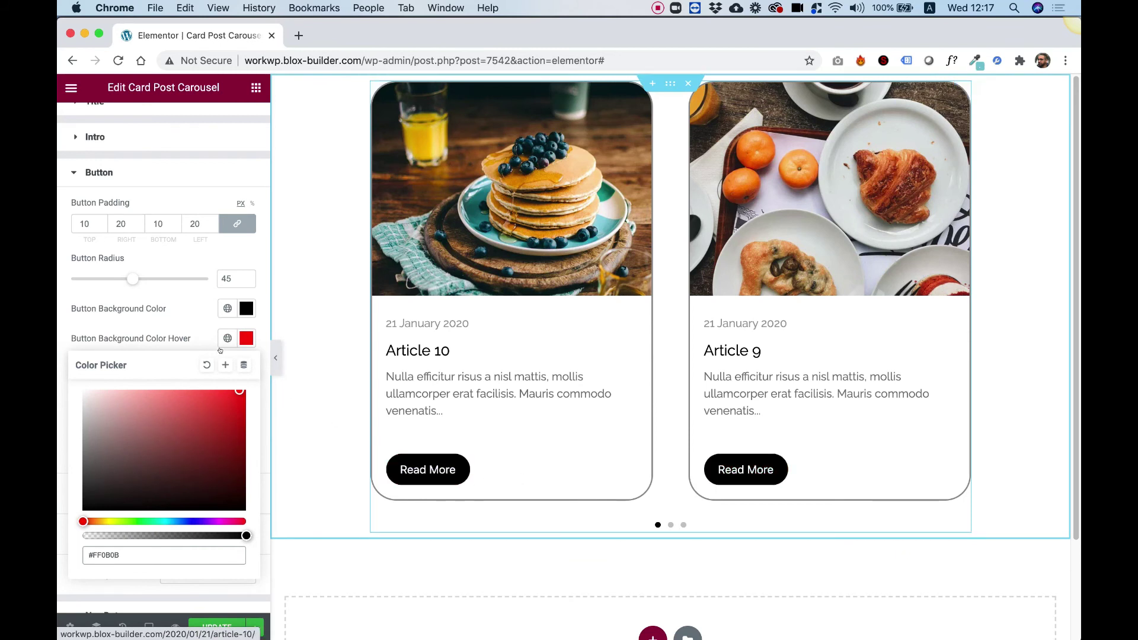
click(149, 310)
click(149, 310)
click(98, 179)
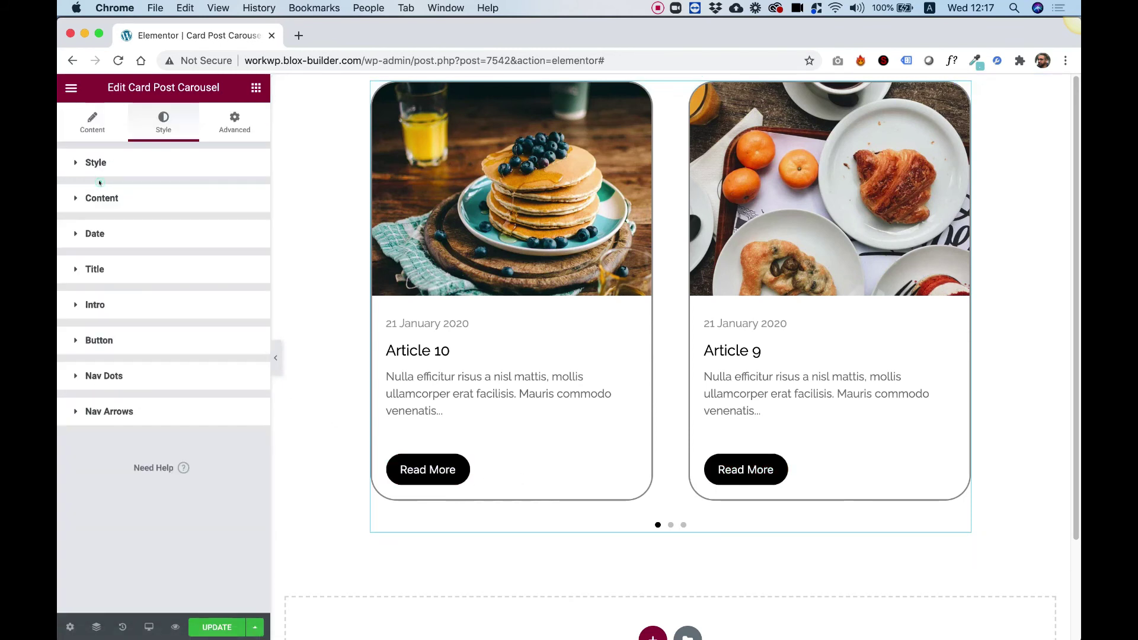
Enlarge the carousel's navigation dots to size 10
click(101, 374)
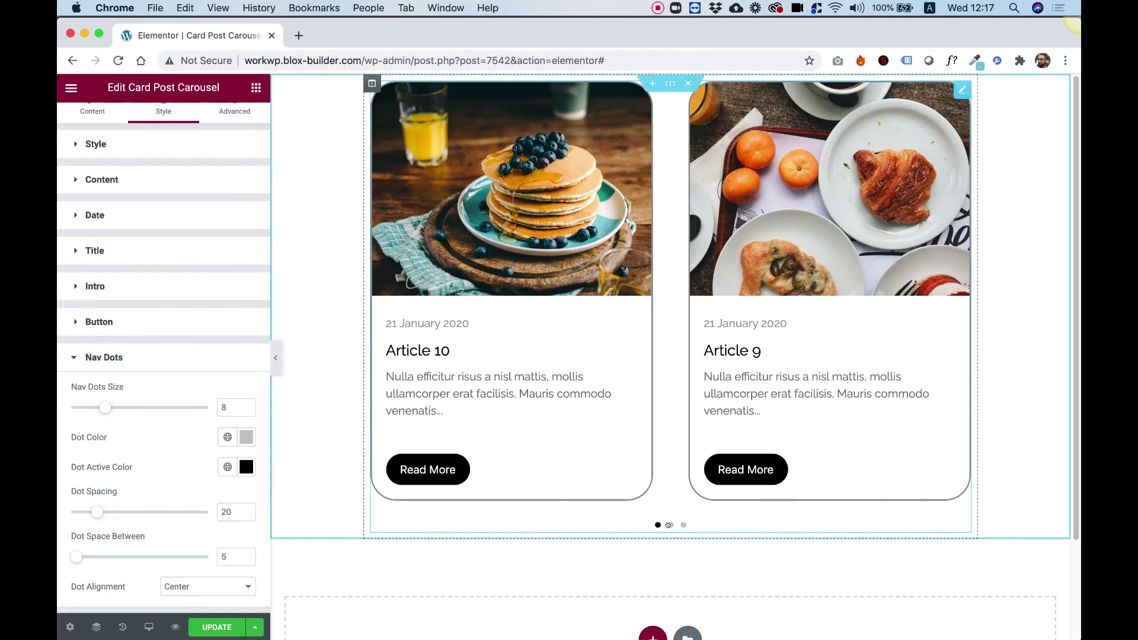
drag(105, 407, 122, 408)
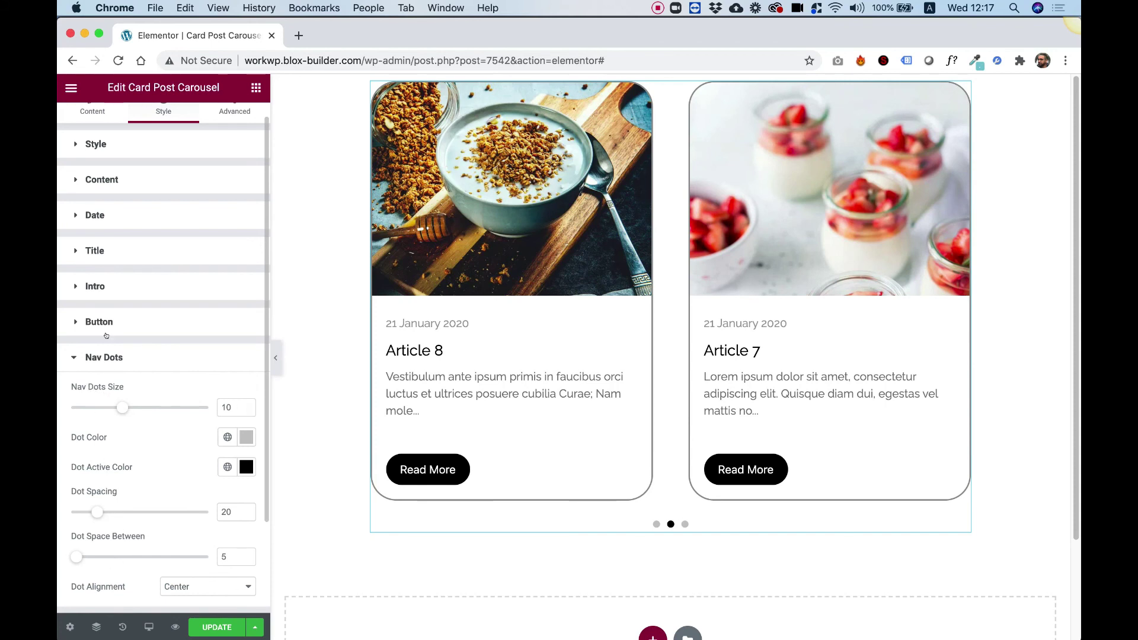
click(102, 358)
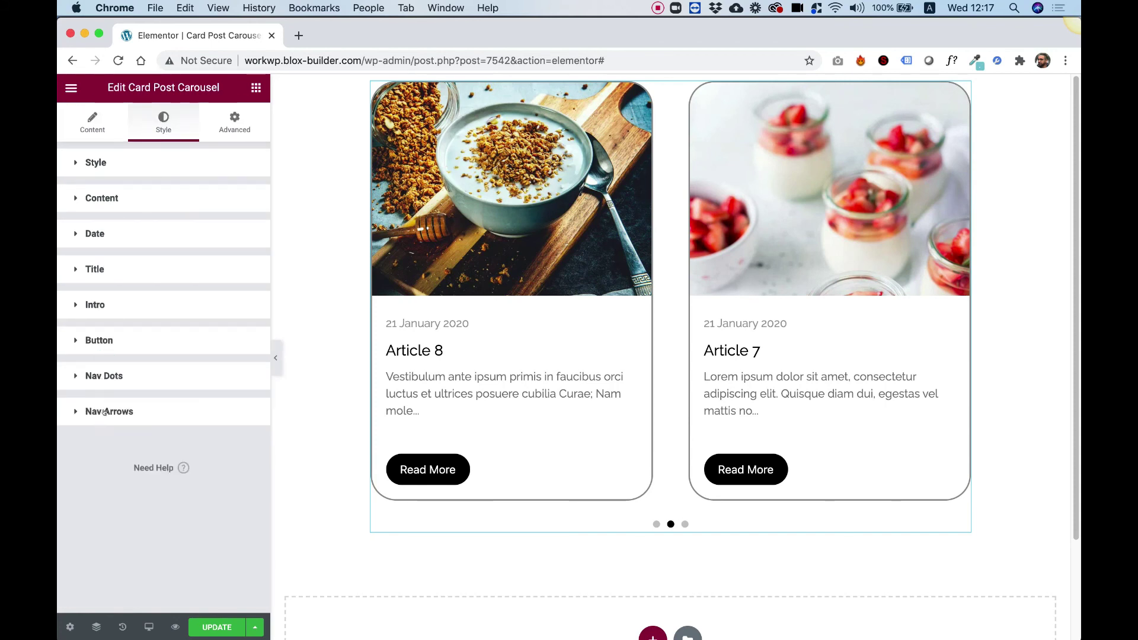
Bring up the Nav Arrows settings (spacing -90, position 160) and advance the carousel to its third slide
click(104, 411)
scroll(107, 461, down, 3)
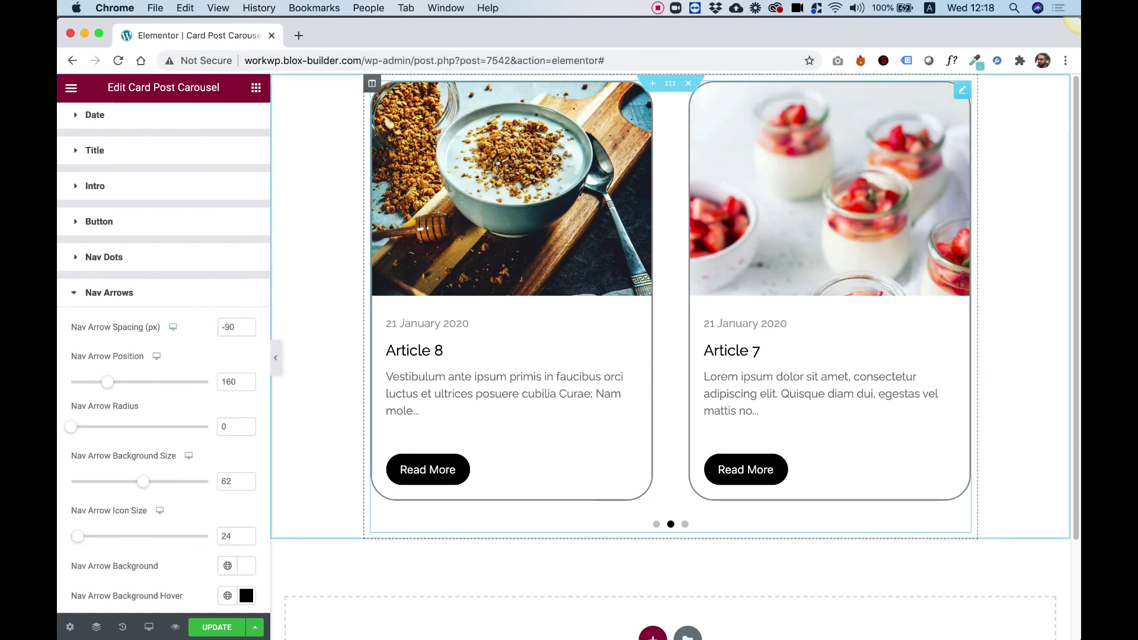
click(683, 524)
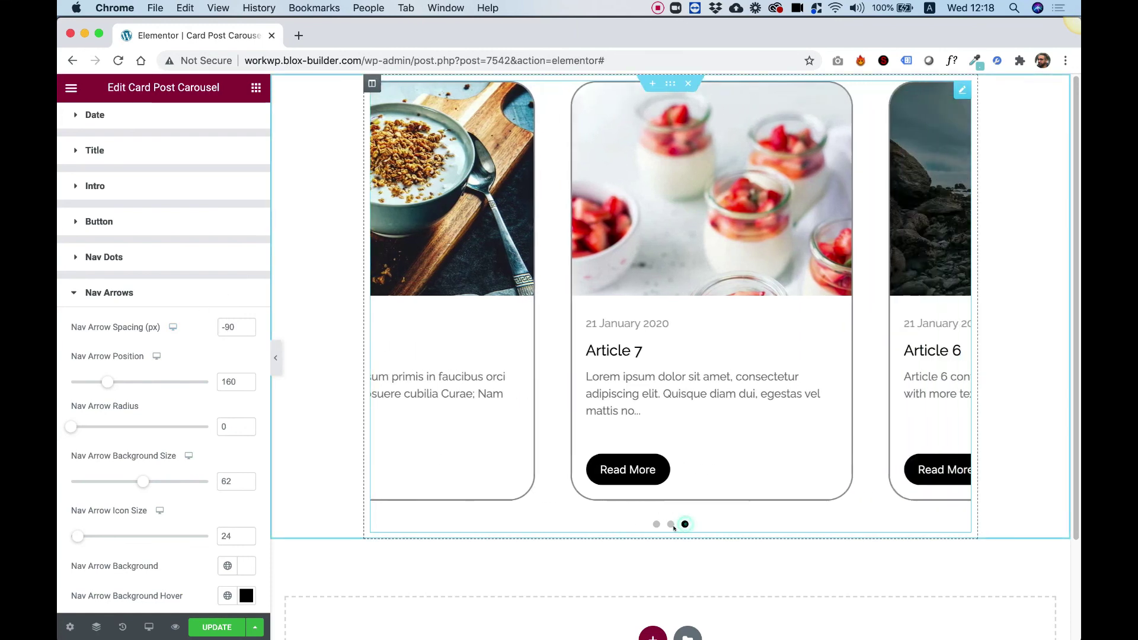